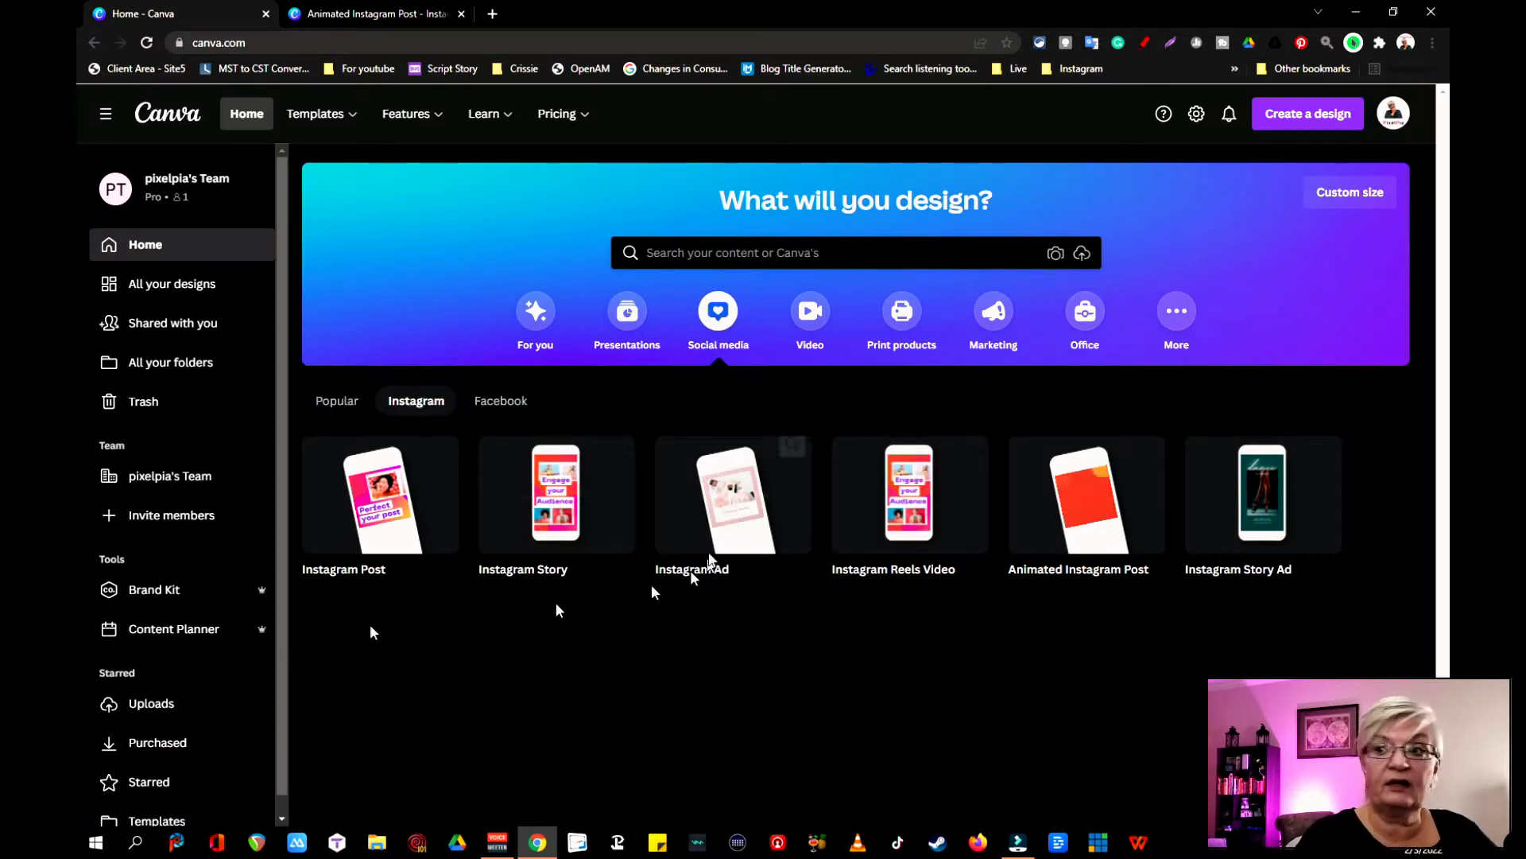
- Create a blank Animated Instagram Post and set its background to the pale yellow brand color
mouse_move(1077, 527)
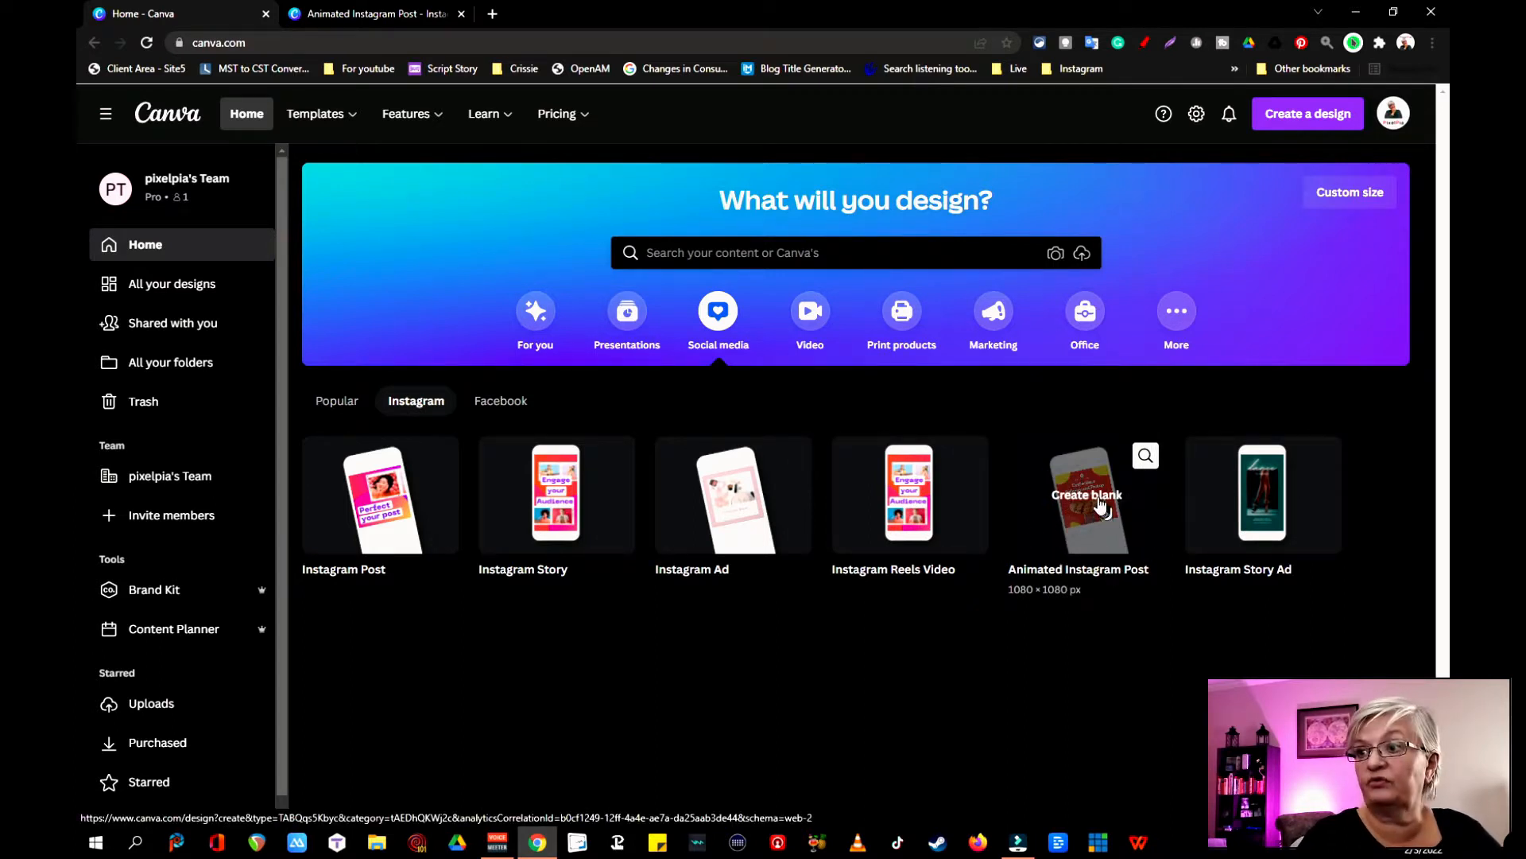
left_click(1099, 500)
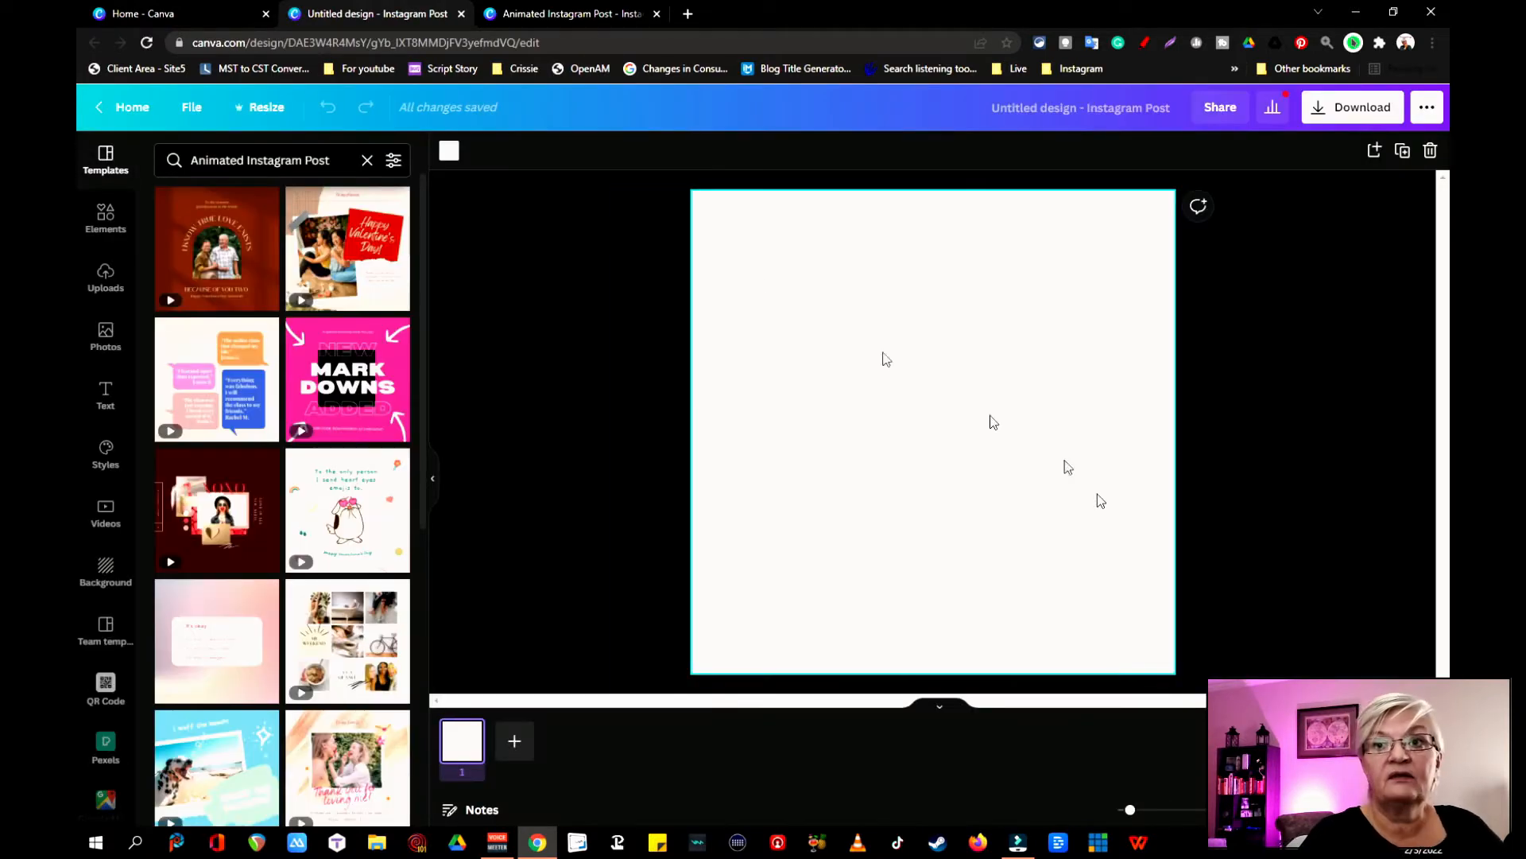
left_click(449, 153)
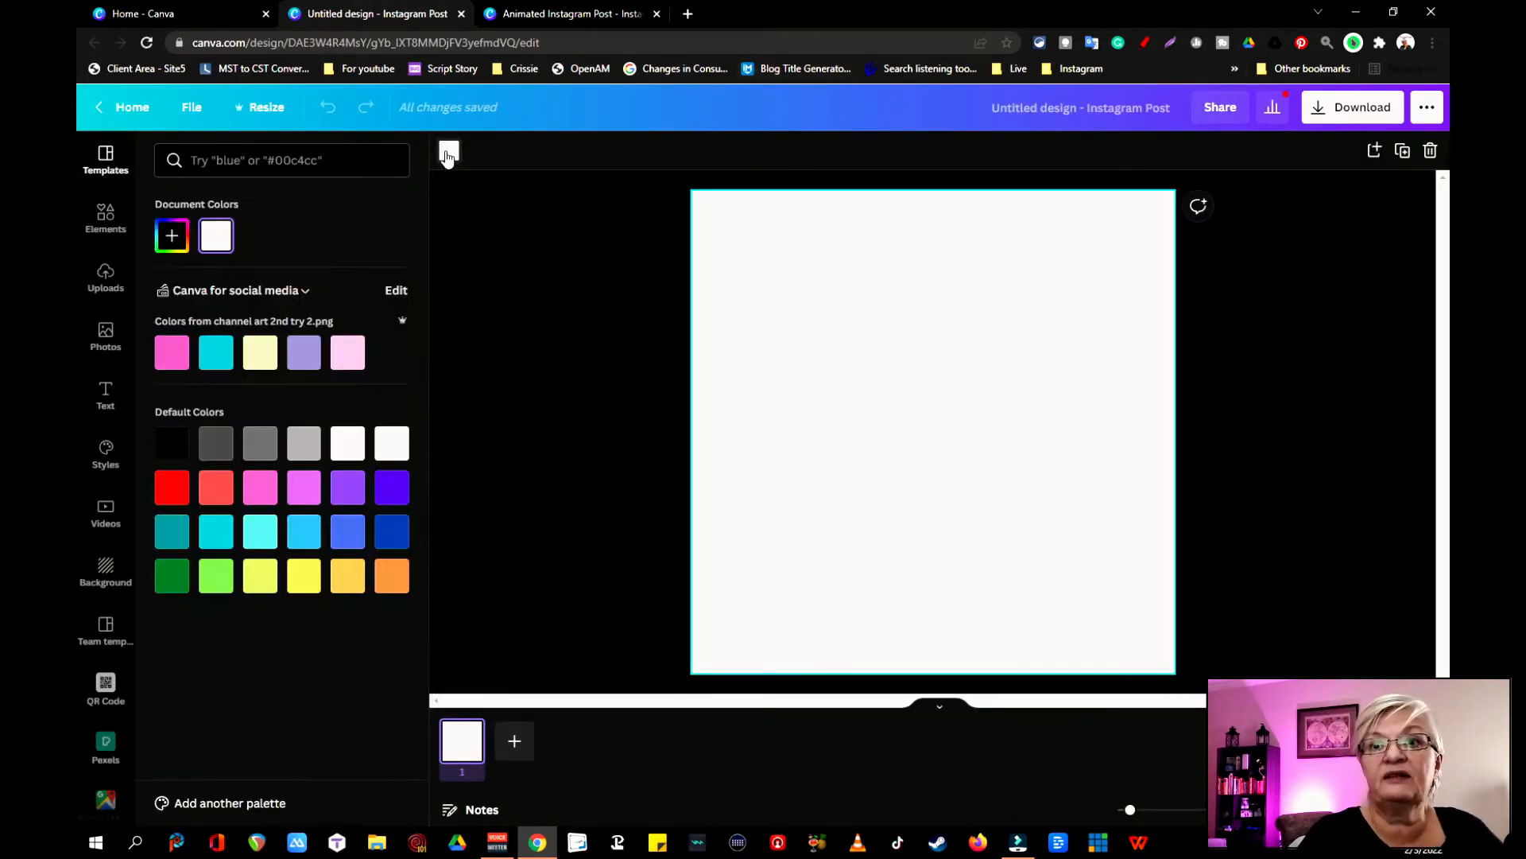
left_click(261, 355)
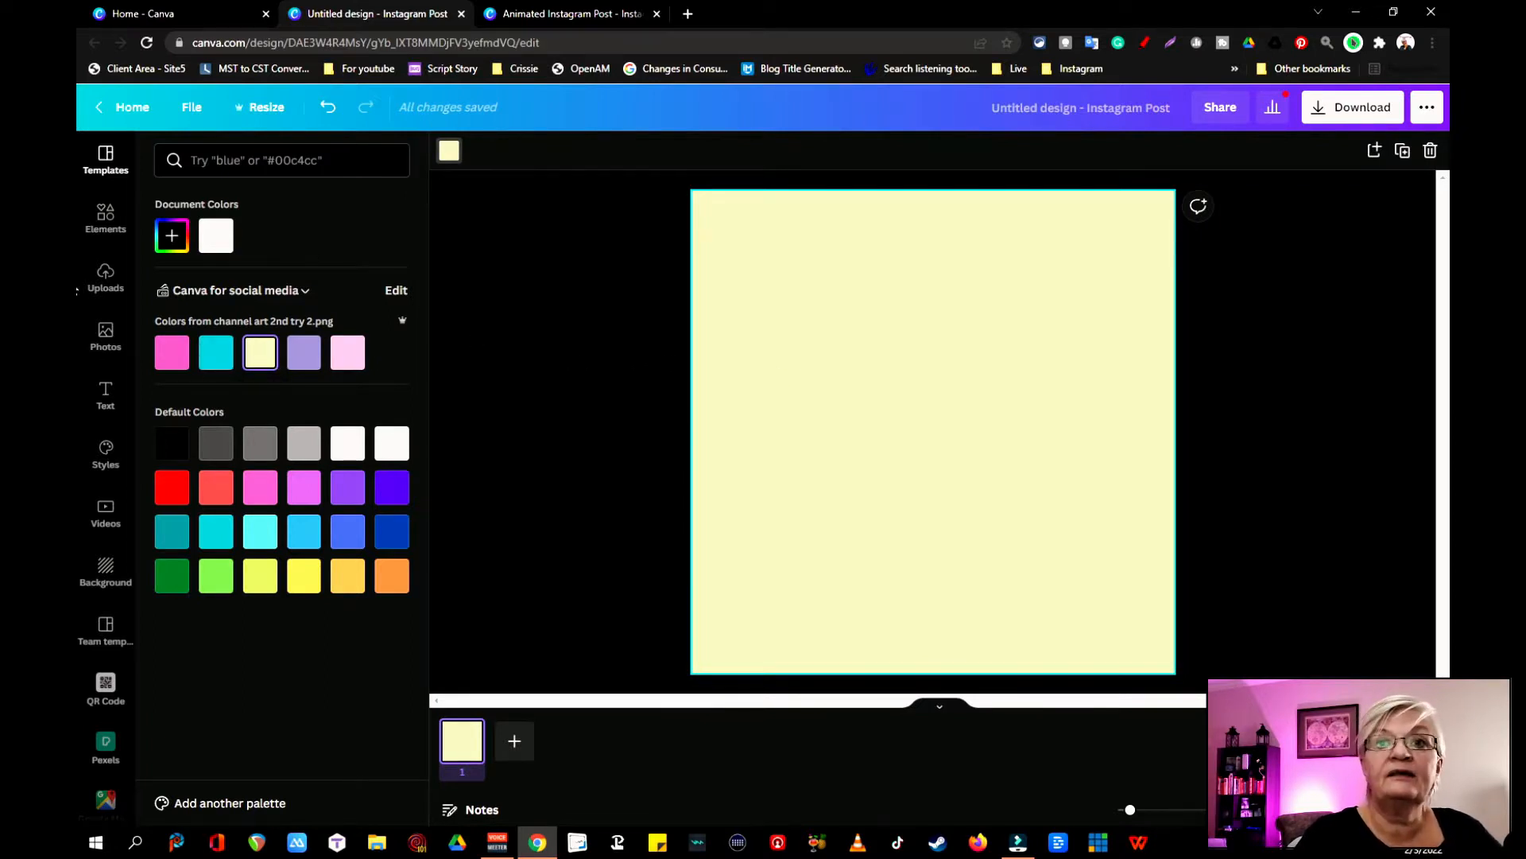
- Add the uploaded brush-stroke photo of the dancer and crop off its empty top and bottom
left_click(102, 288)
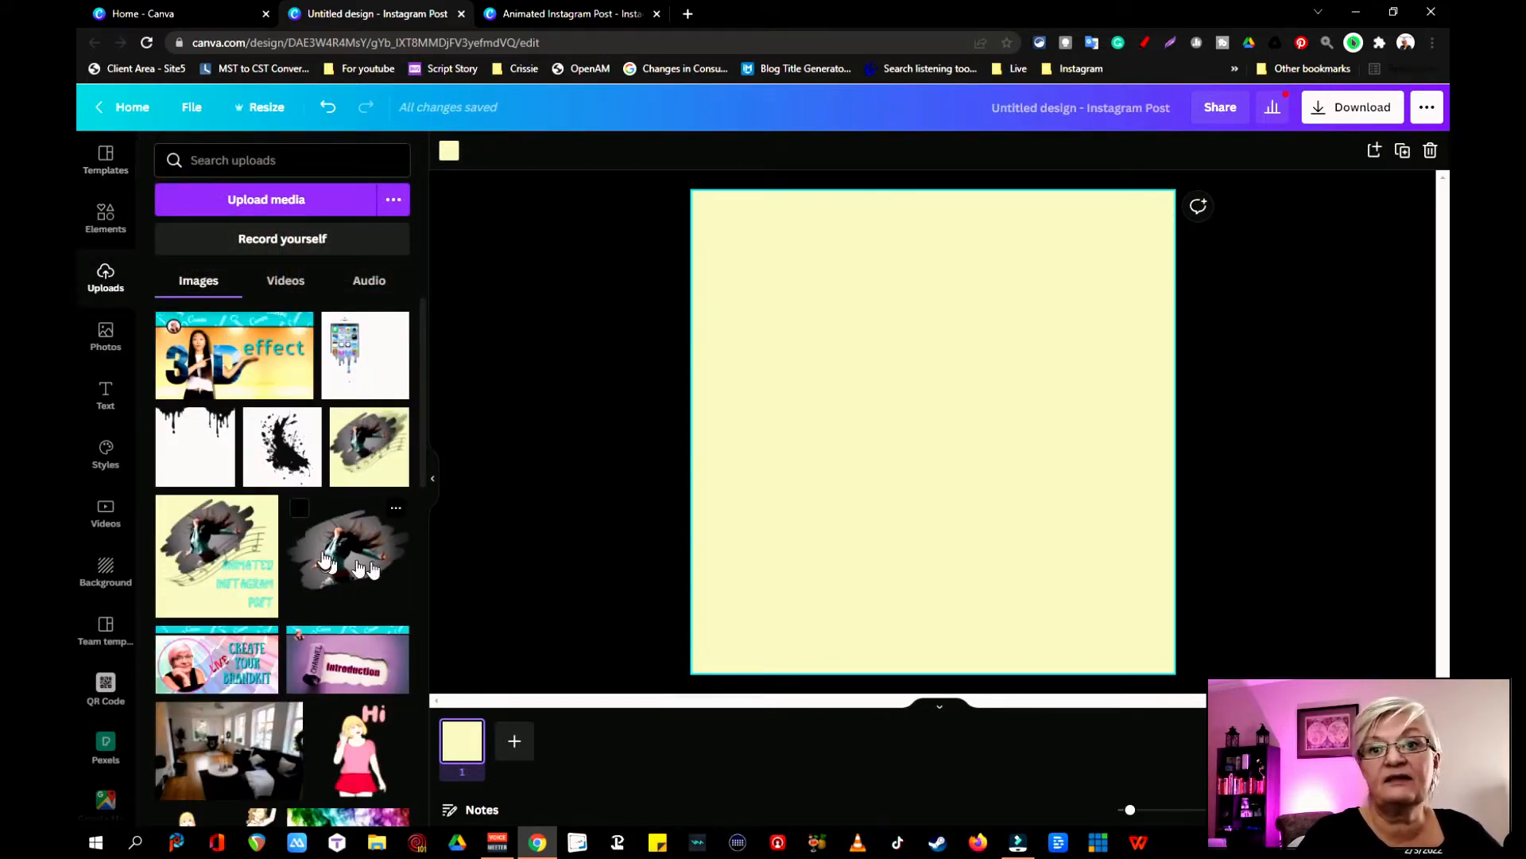
left_click(325, 555)
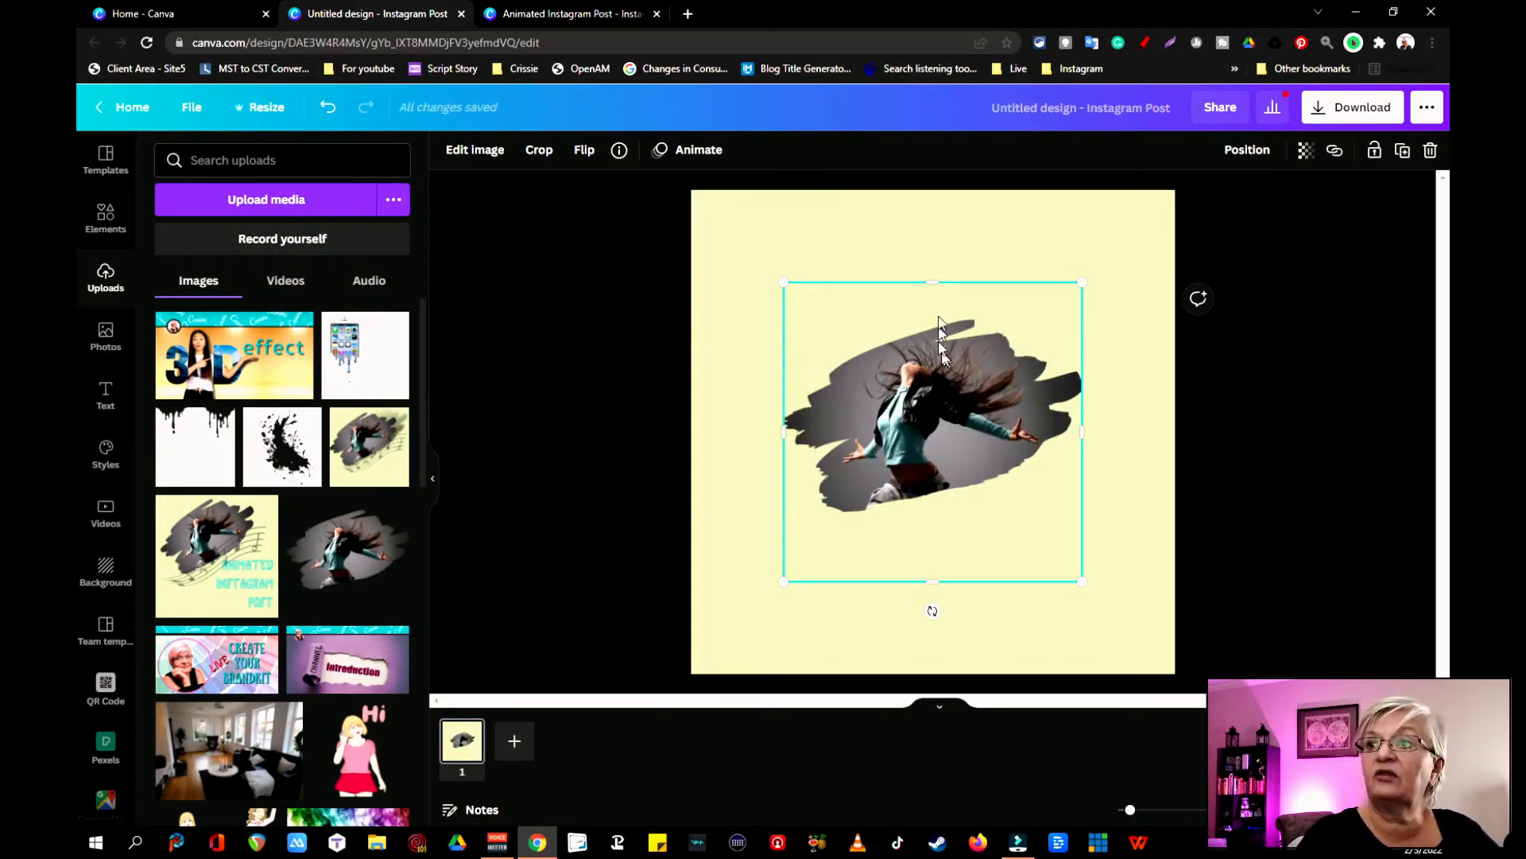
left_click_drag(937, 277, 934, 309)
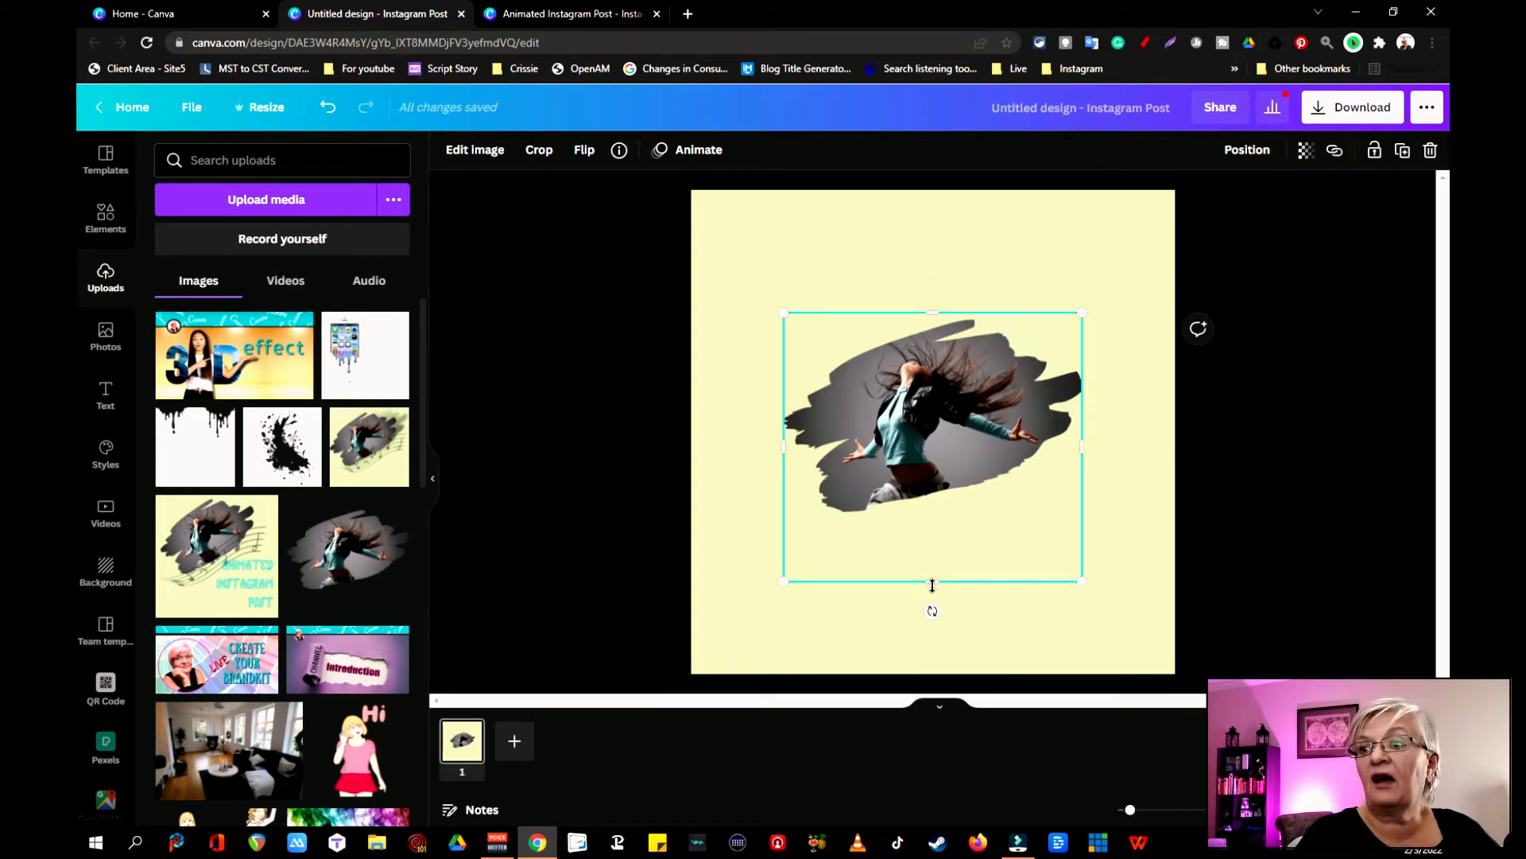
left_click_drag(933, 585, 932, 521)
- Enlarge the dancer photo to nearly the page width, position it in the upper part, and tilt it slightly counterclockwise
left_click_drag(946, 406, 901, 330)
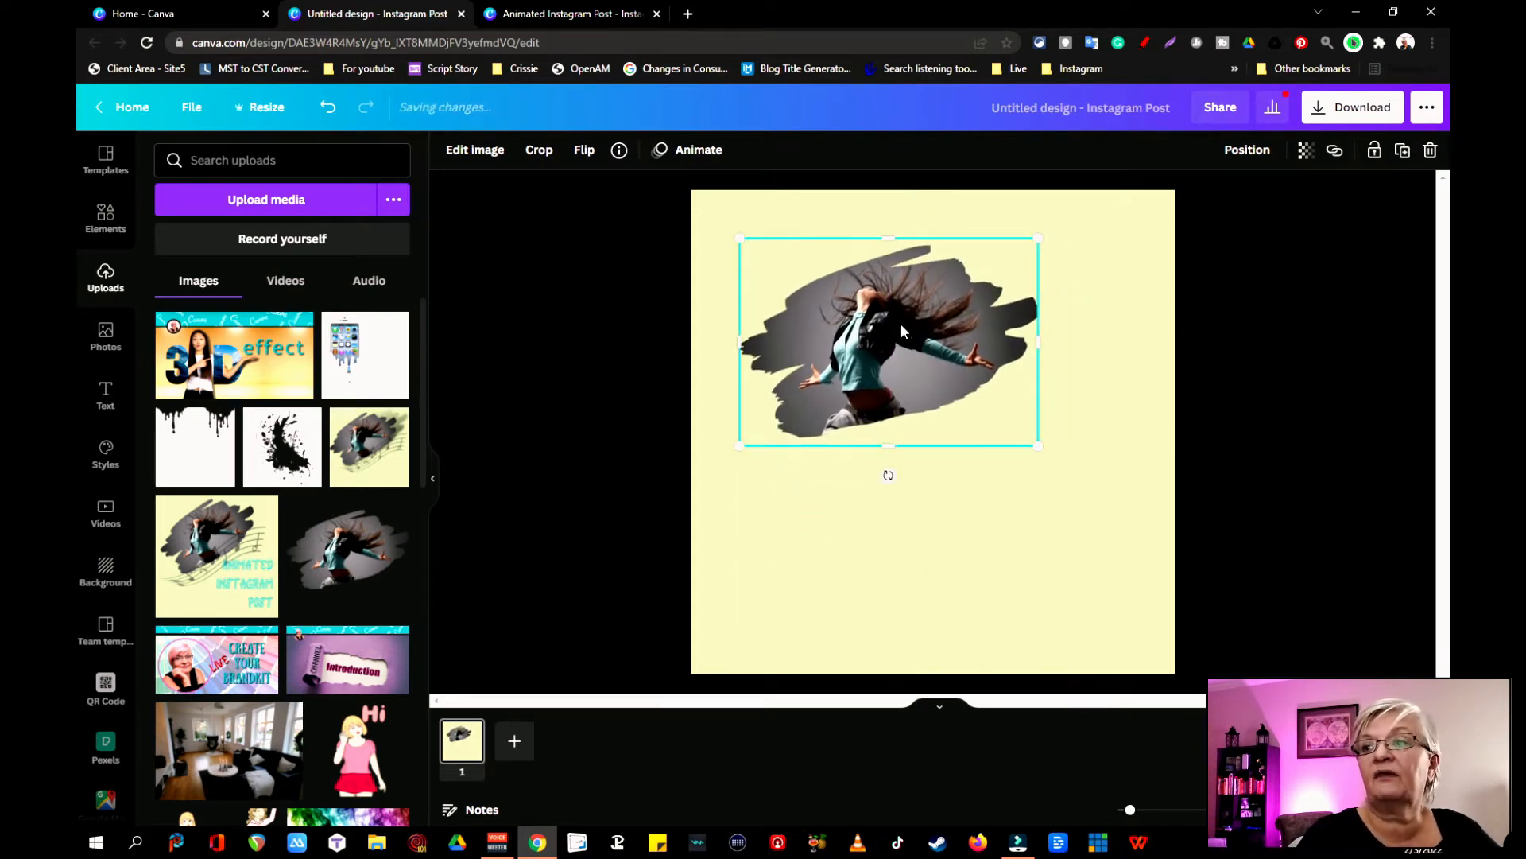
left_click_drag(1038, 446, 1128, 544)
left_click_drag(951, 361, 930, 375)
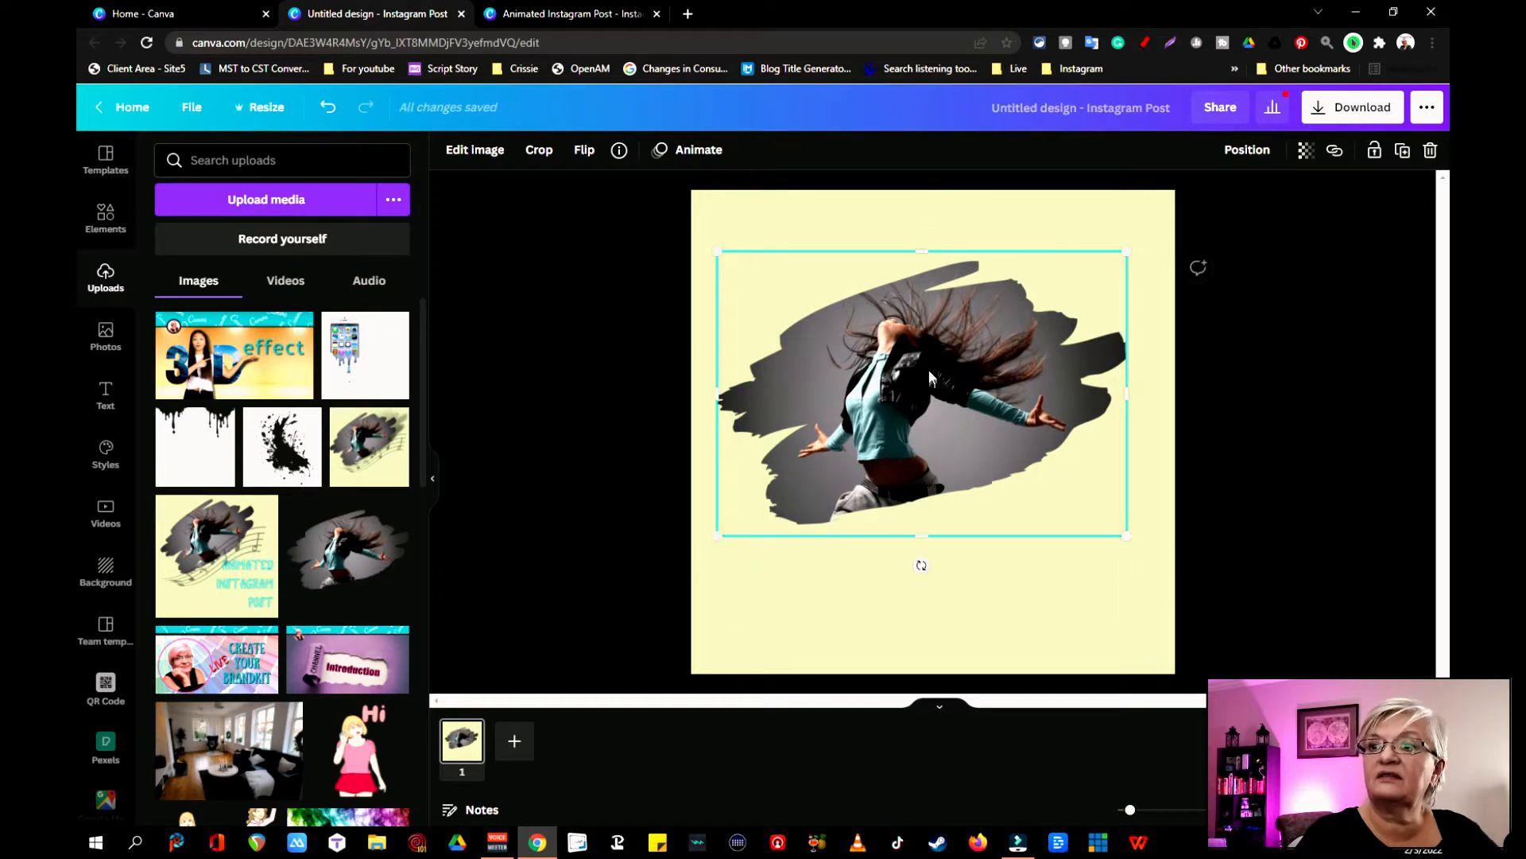
left_click(907, 624)
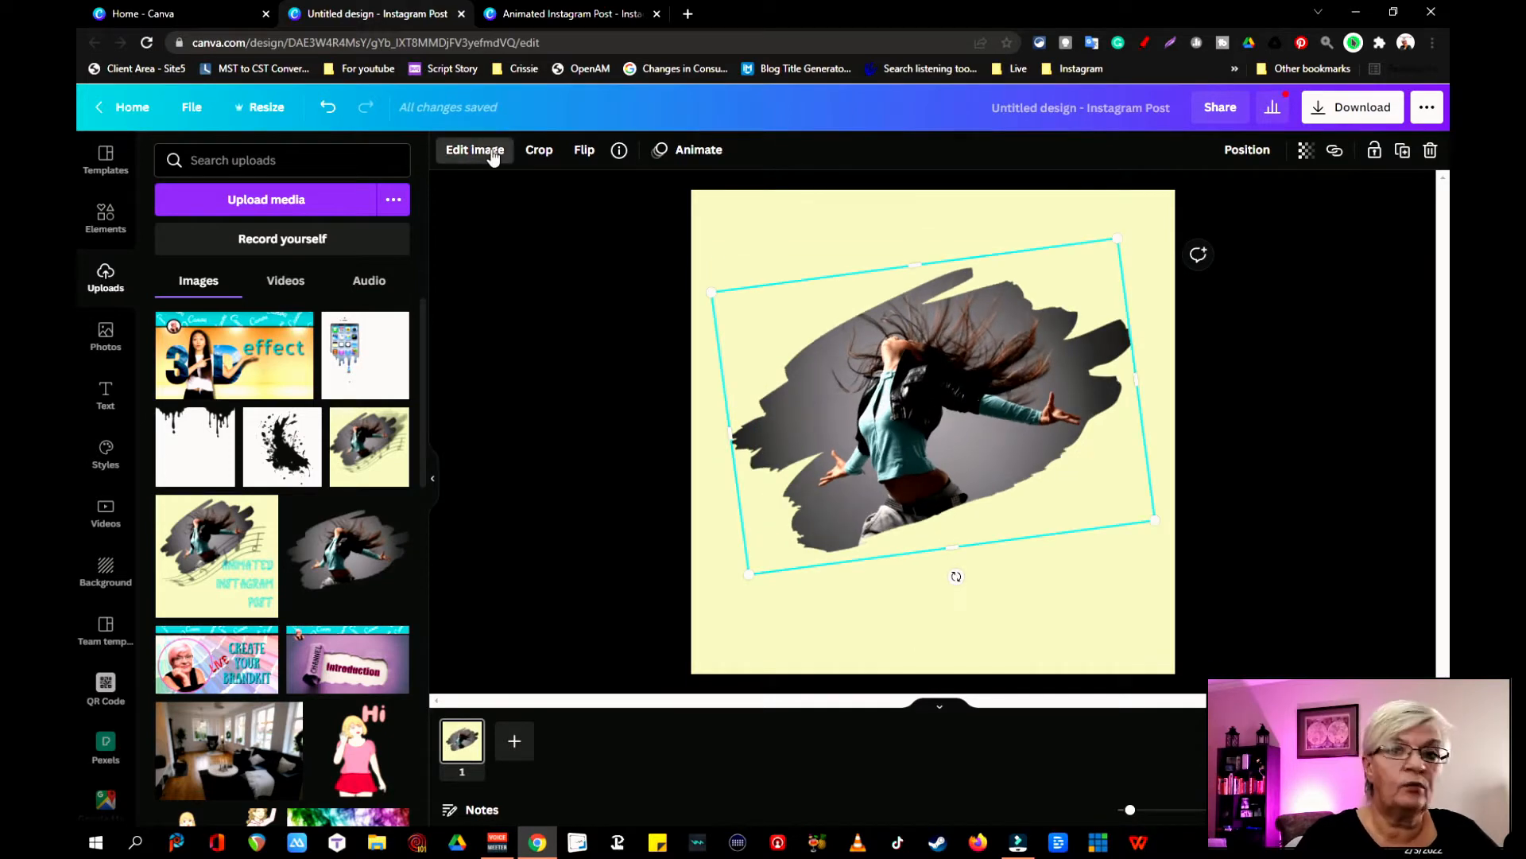
- Apply a Backdrop shadow to the dancer photo with horizontal angle 12, transparency 63 and blur 8
left_click(492, 153)
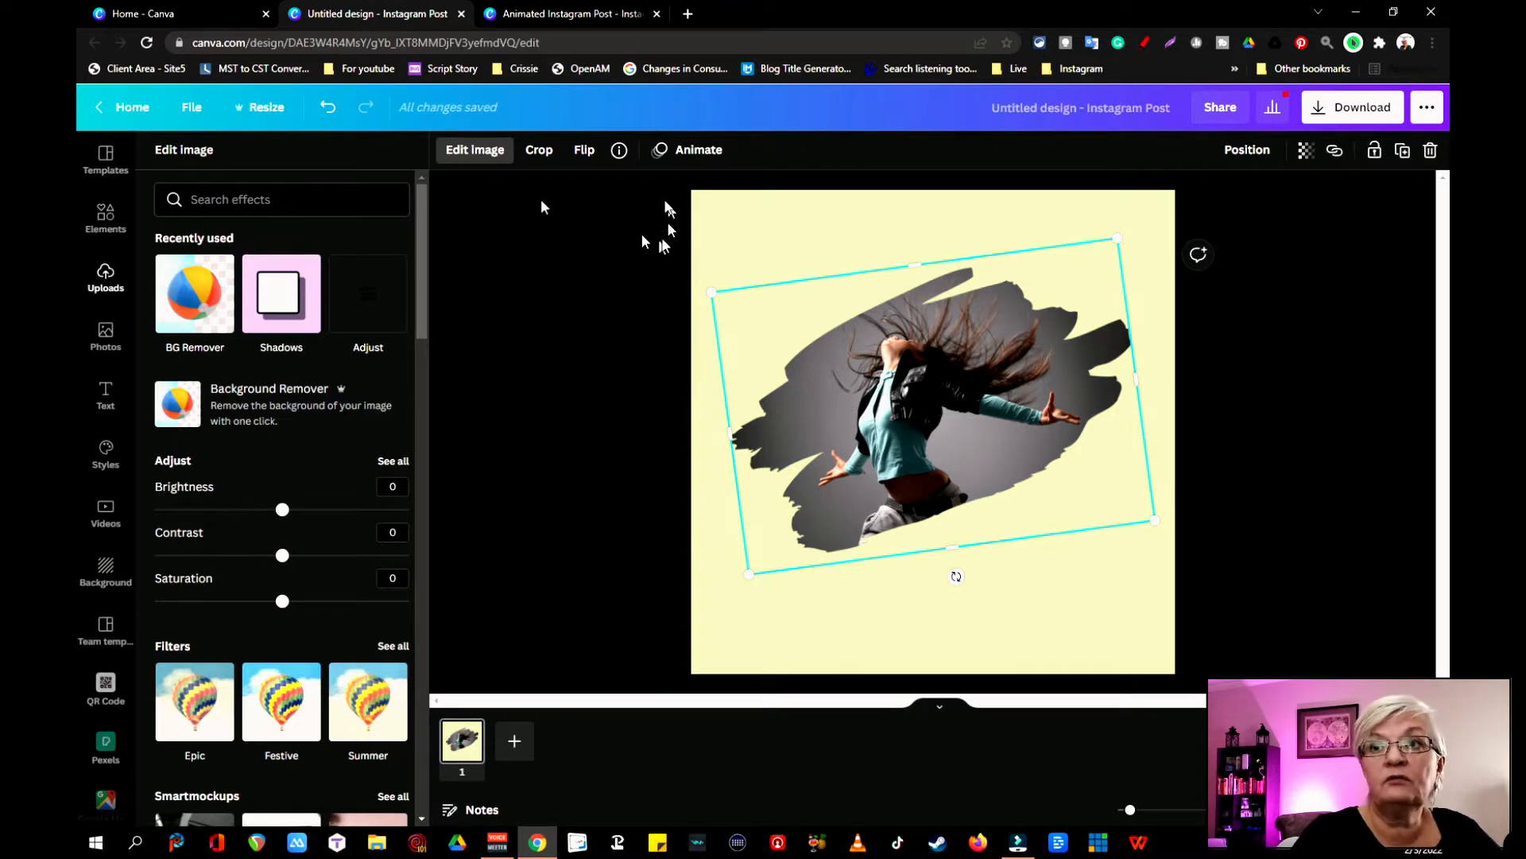
left_click(286, 314)
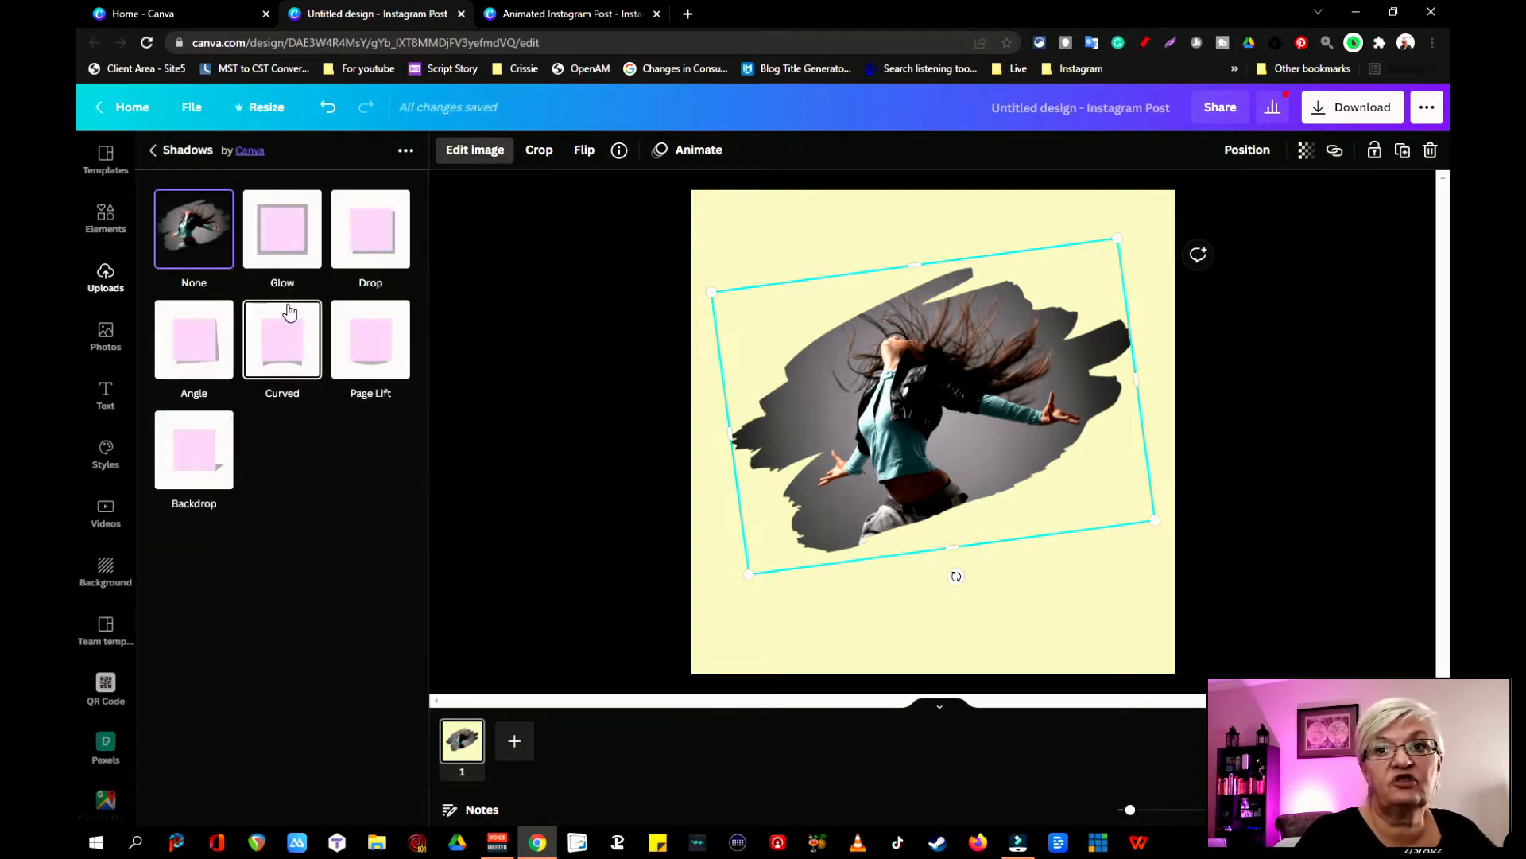
left_click(196, 455)
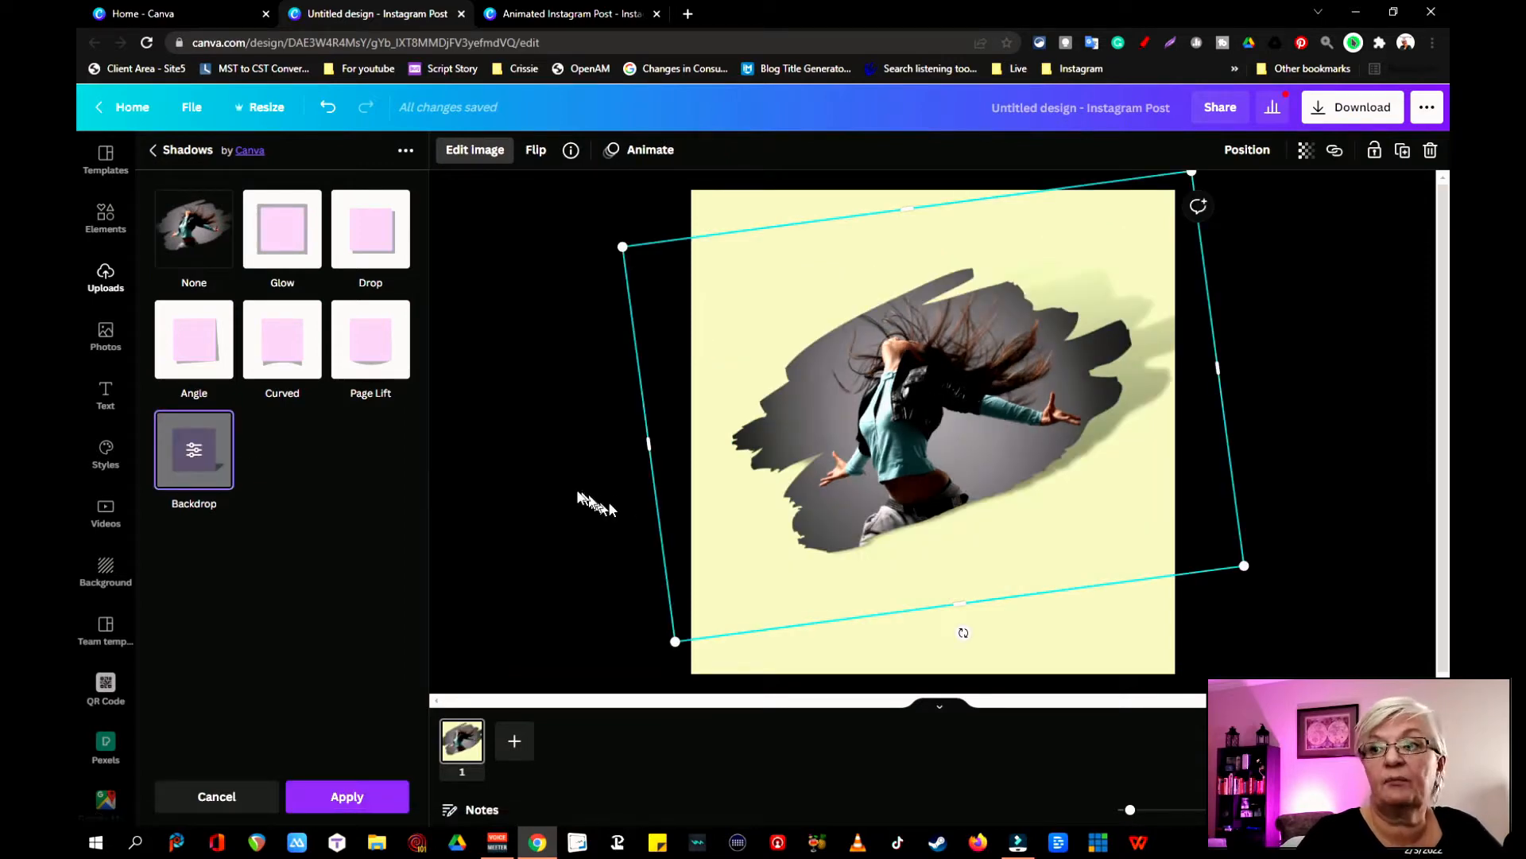
left_click(193, 454)
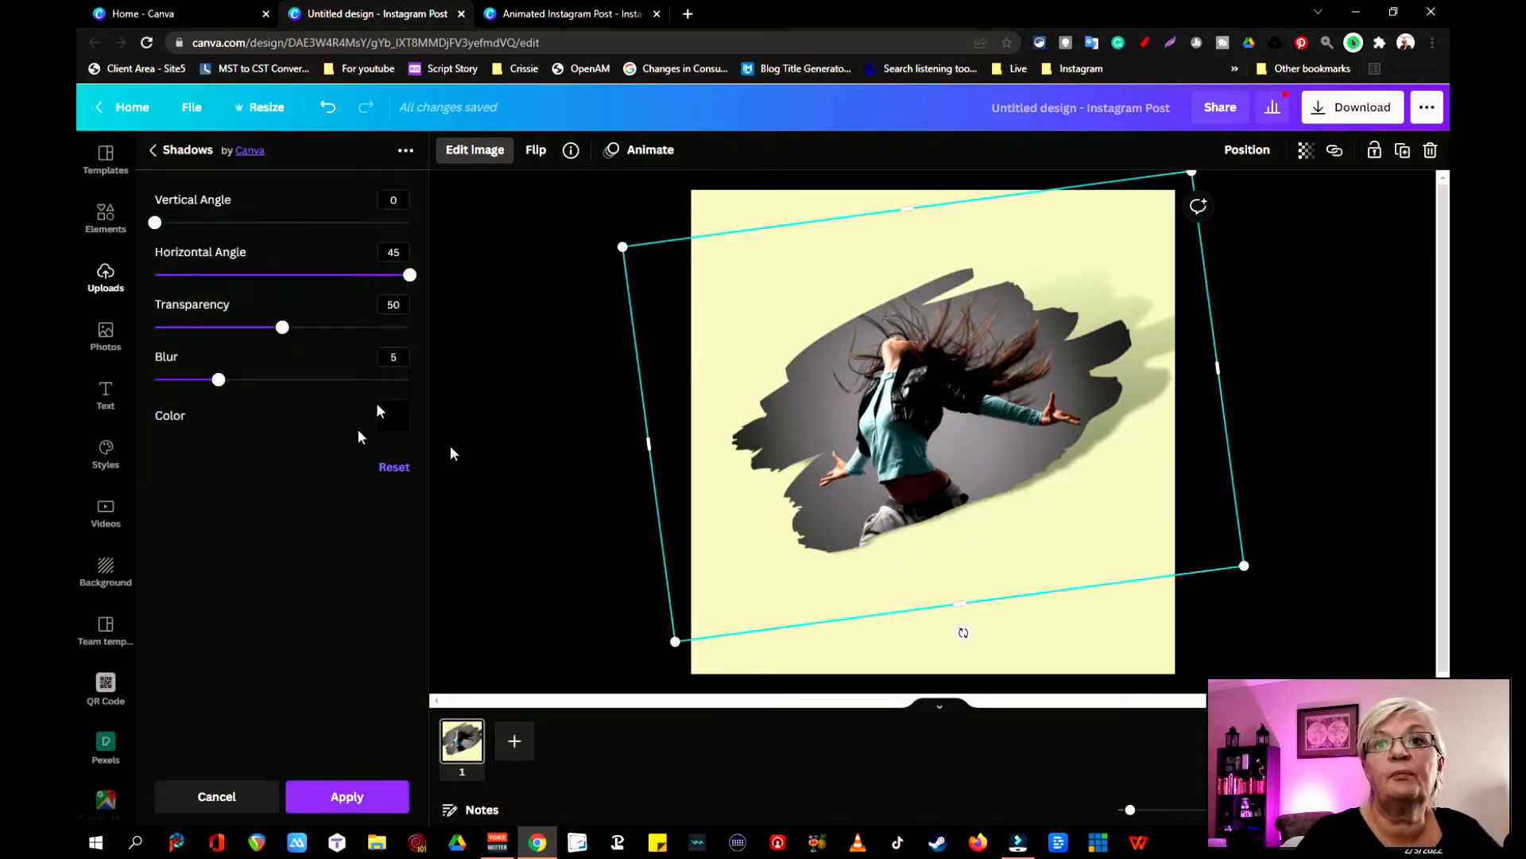
left_click_drag(410, 276, 316, 278)
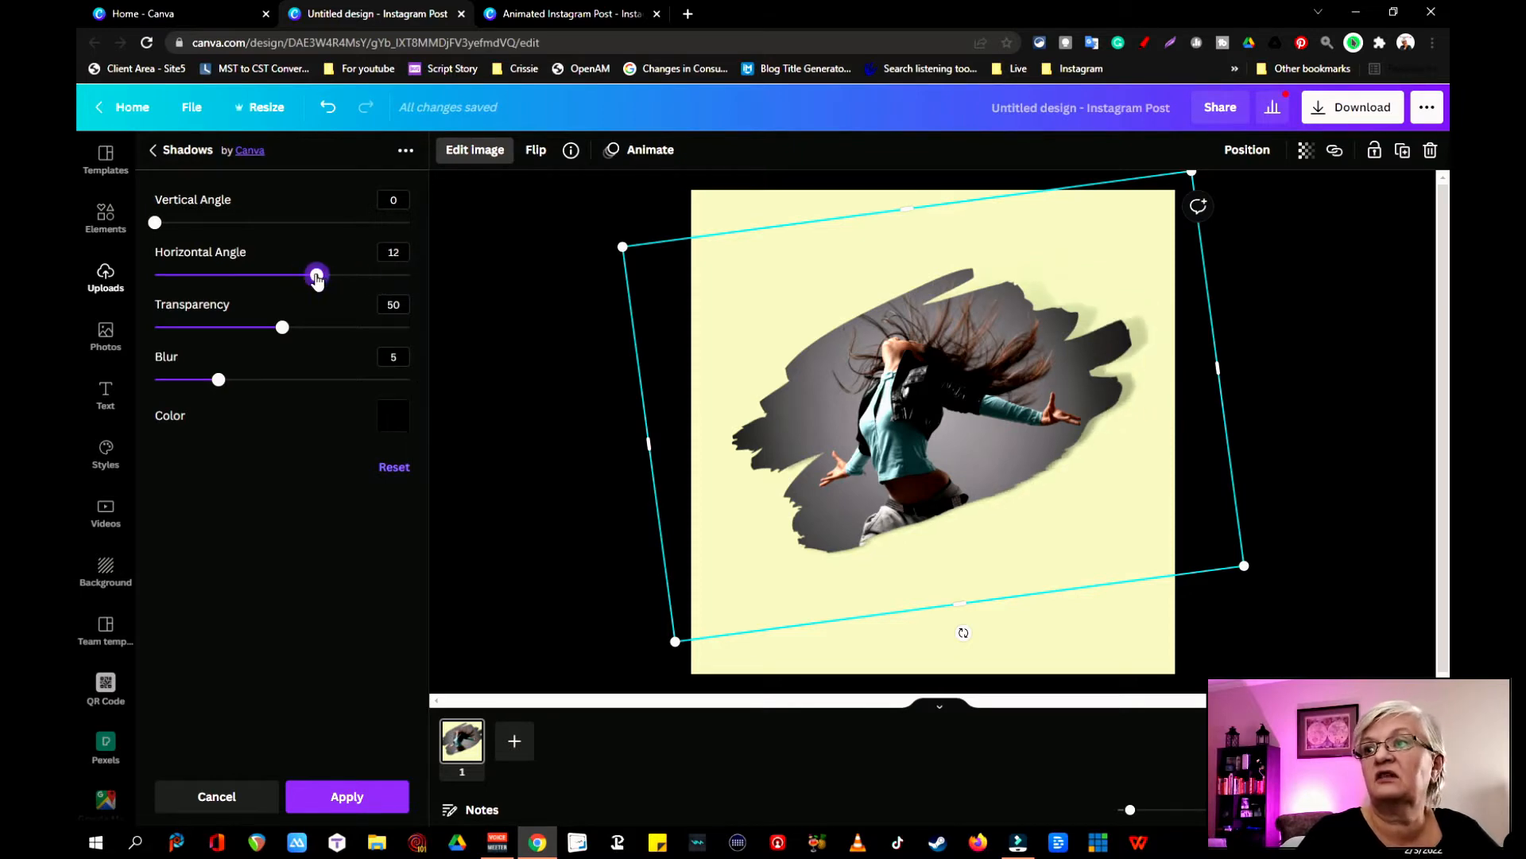
left_click_drag(284, 334, 317, 336)
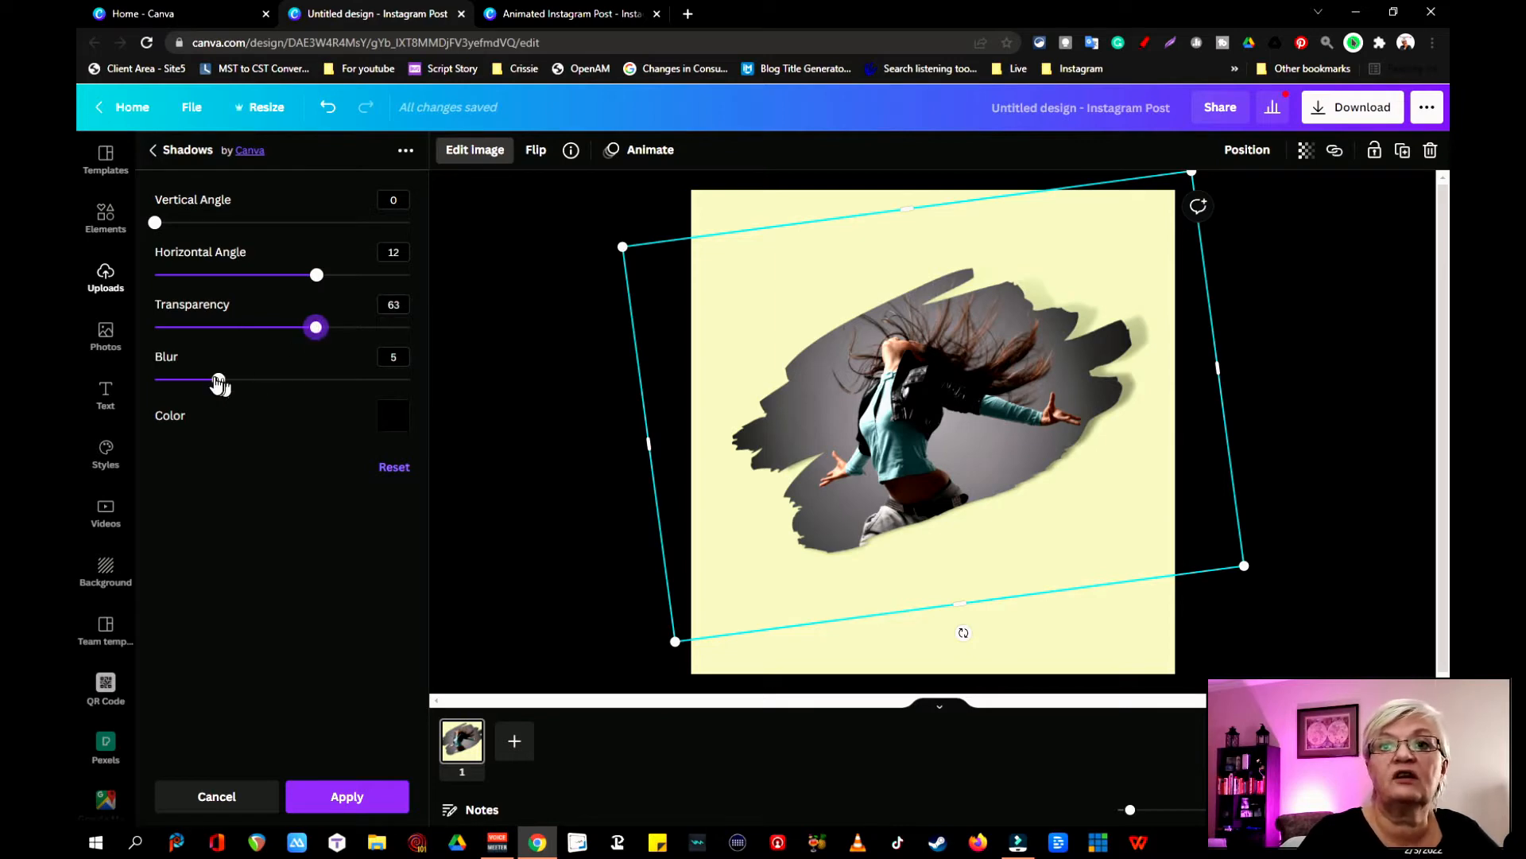
left_click_drag(219, 385, 261, 389)
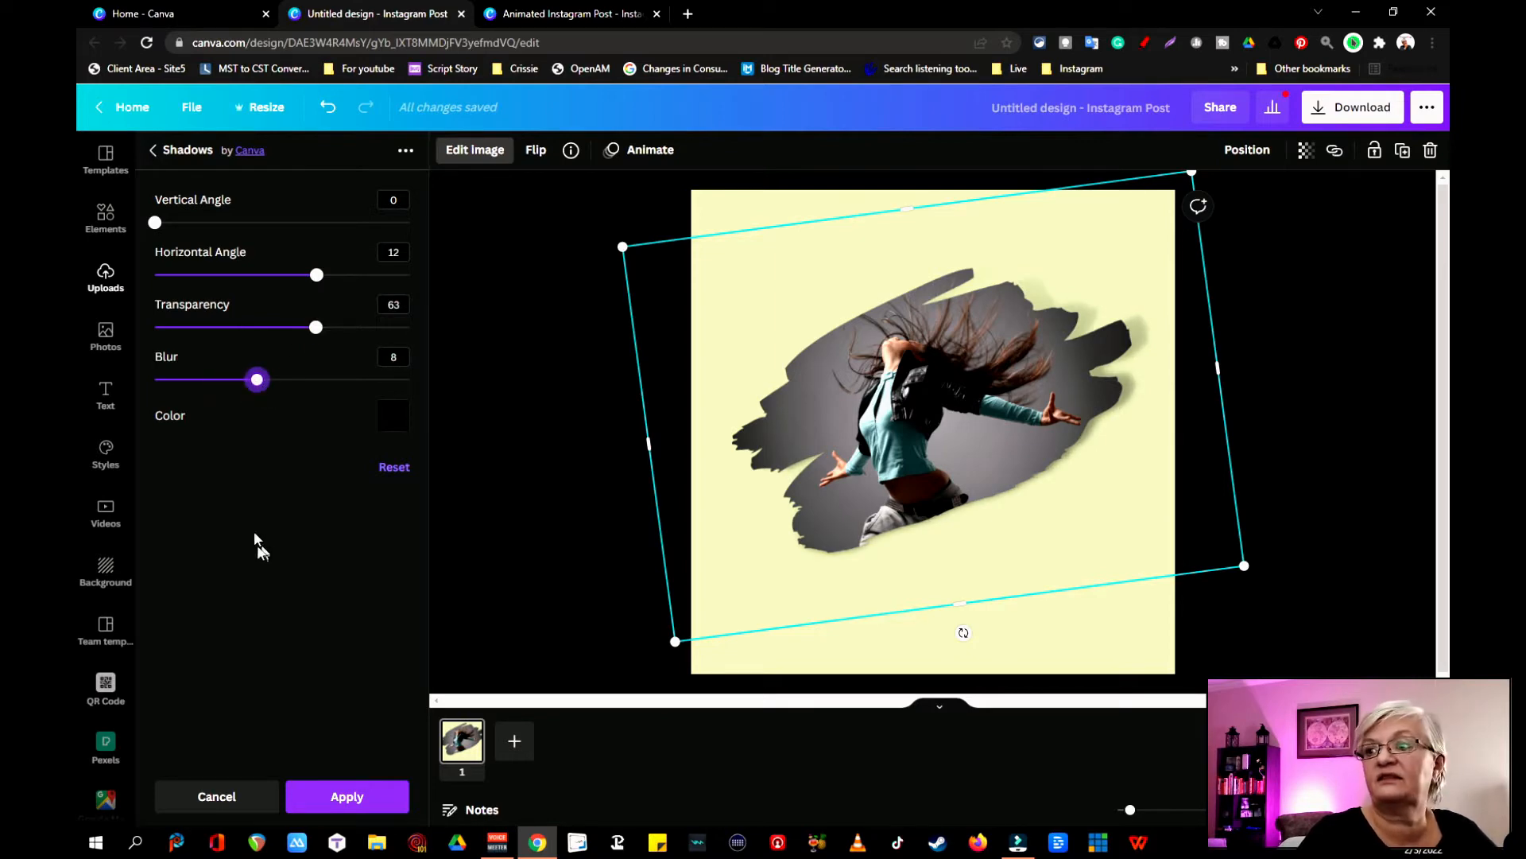
left_click(358, 800)
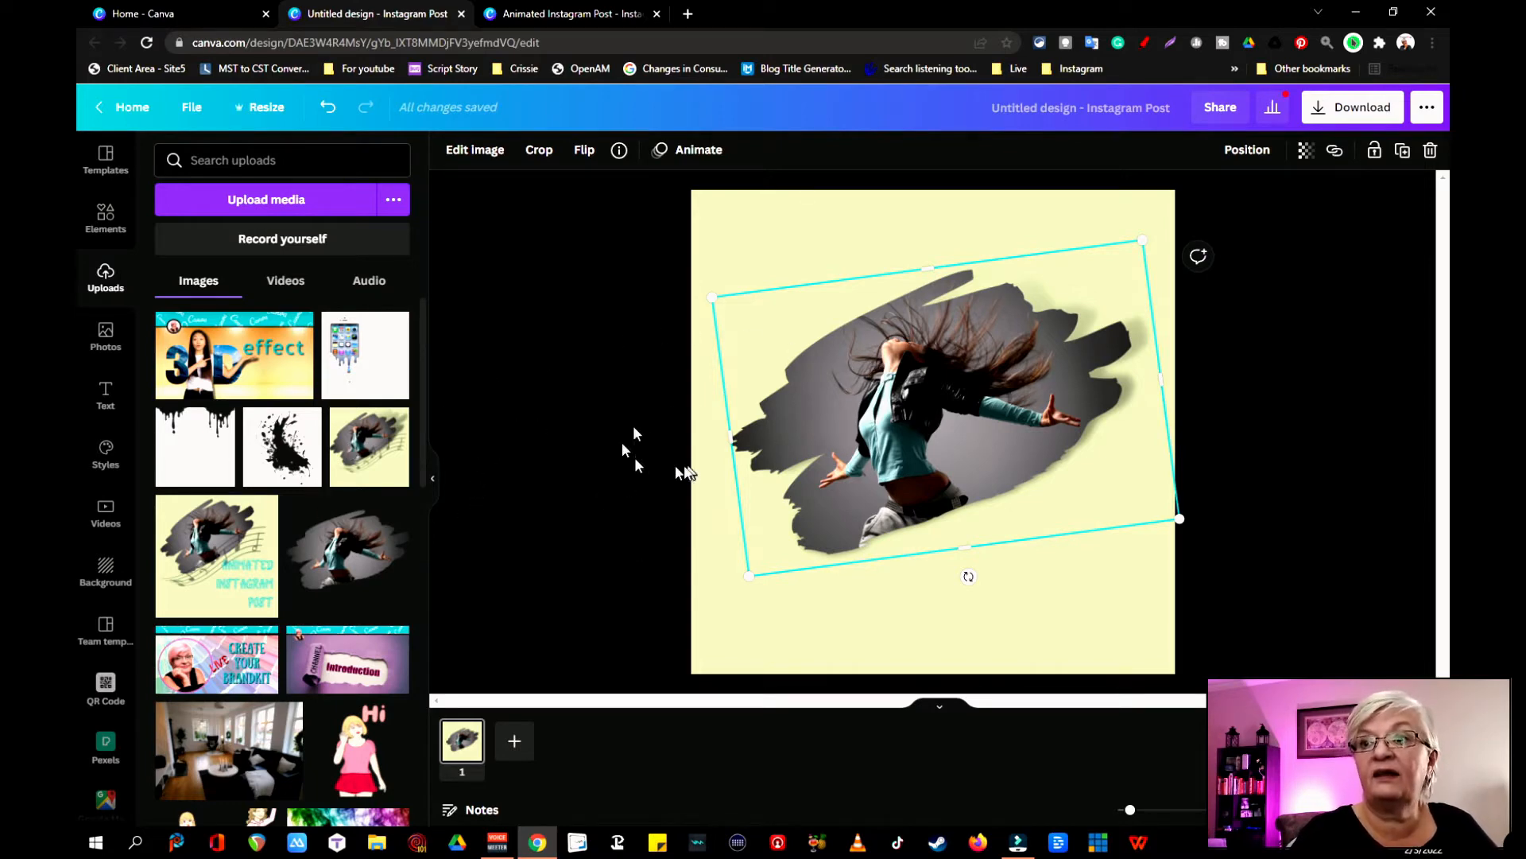
- Try several photo animations on the dancer, keep Rise, and preview the animated design
left_click(694, 151)
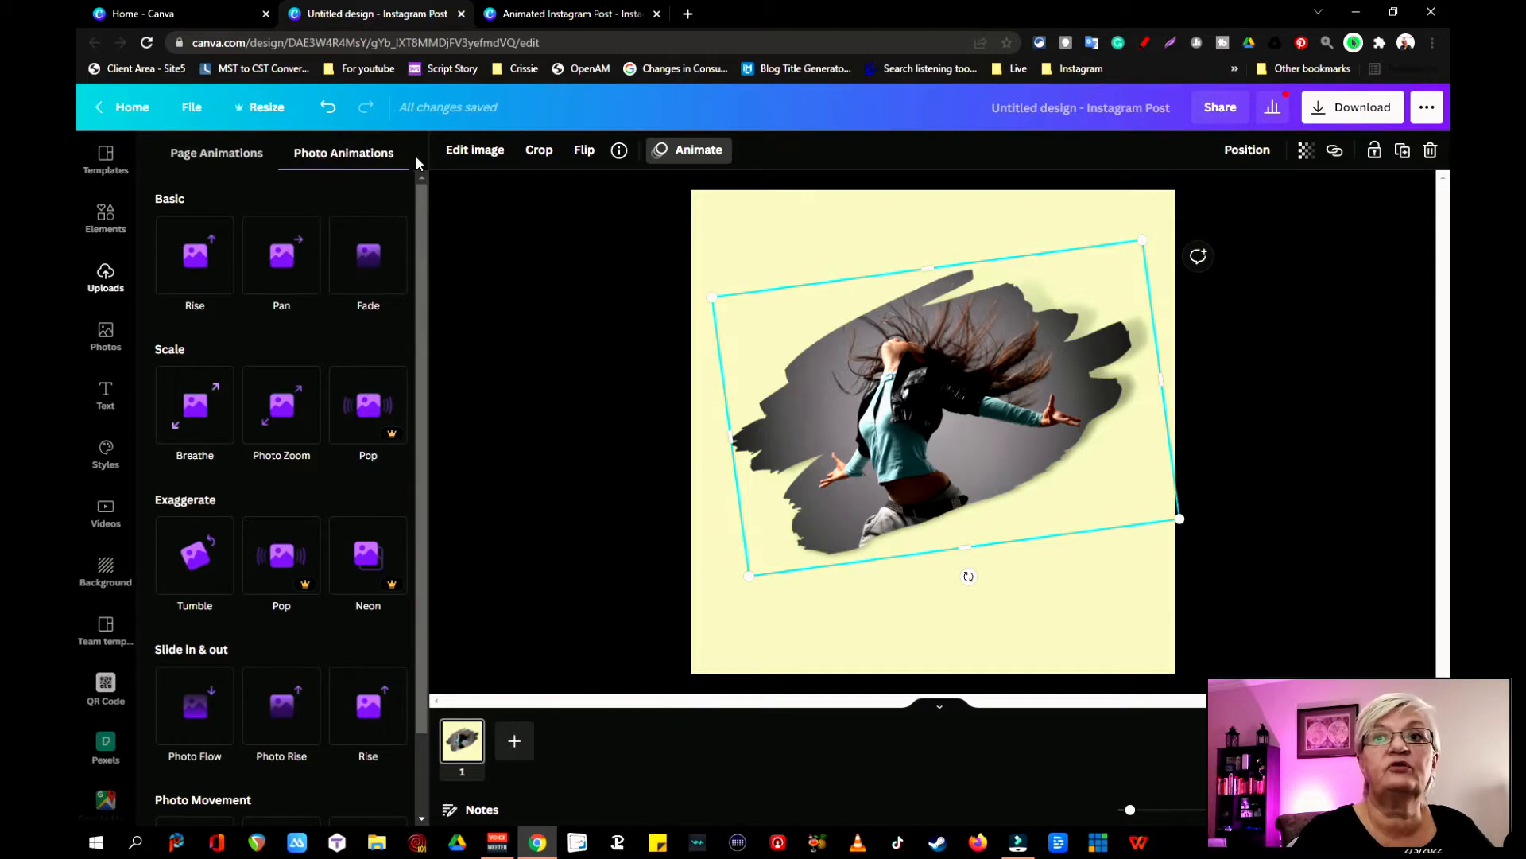
left_click(369, 412)
left_click(407, 404)
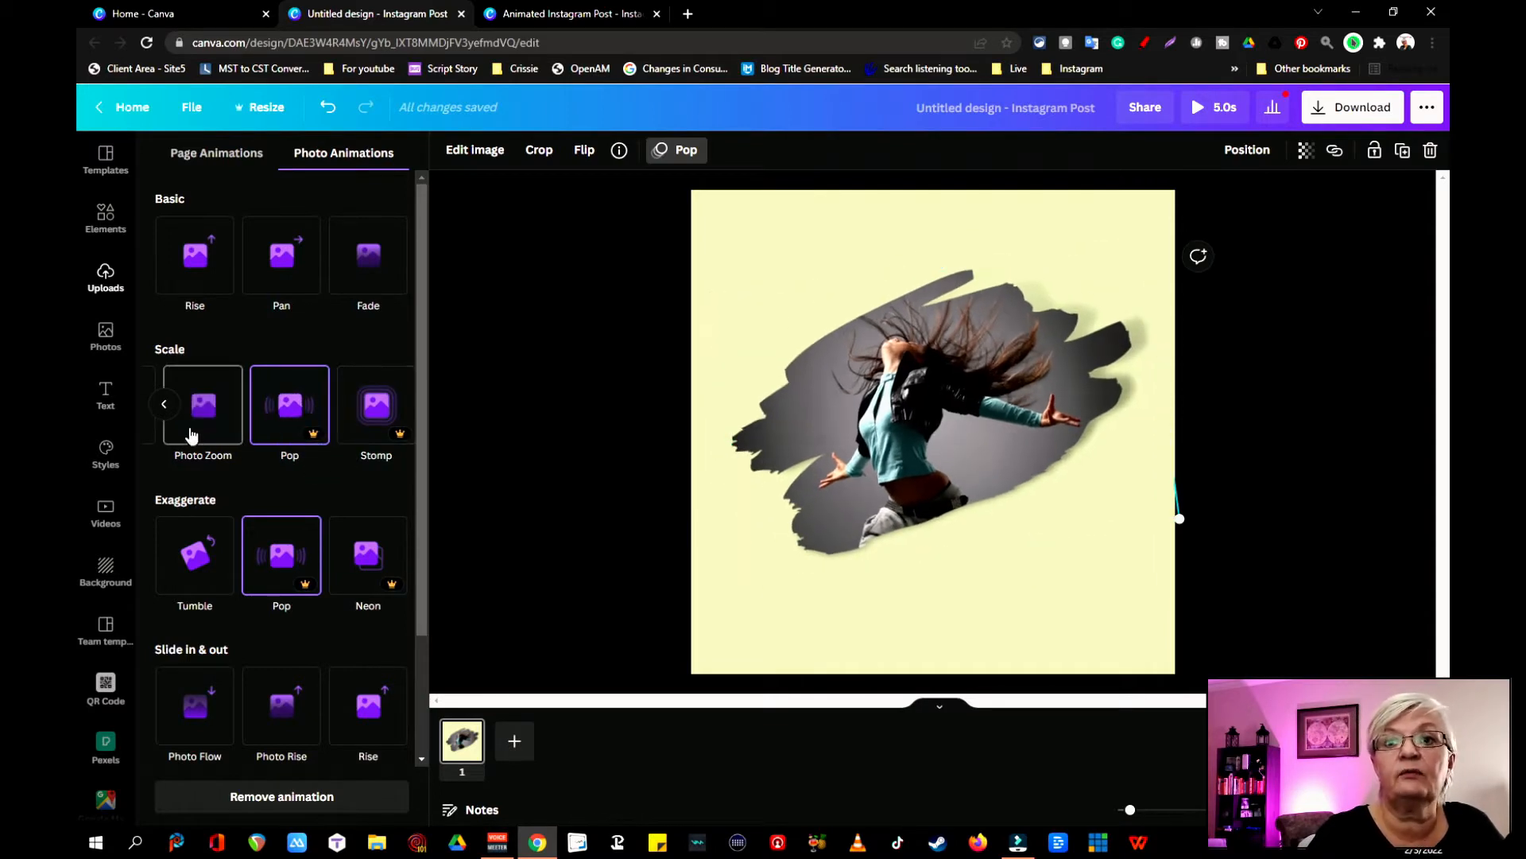
left_click(208, 414)
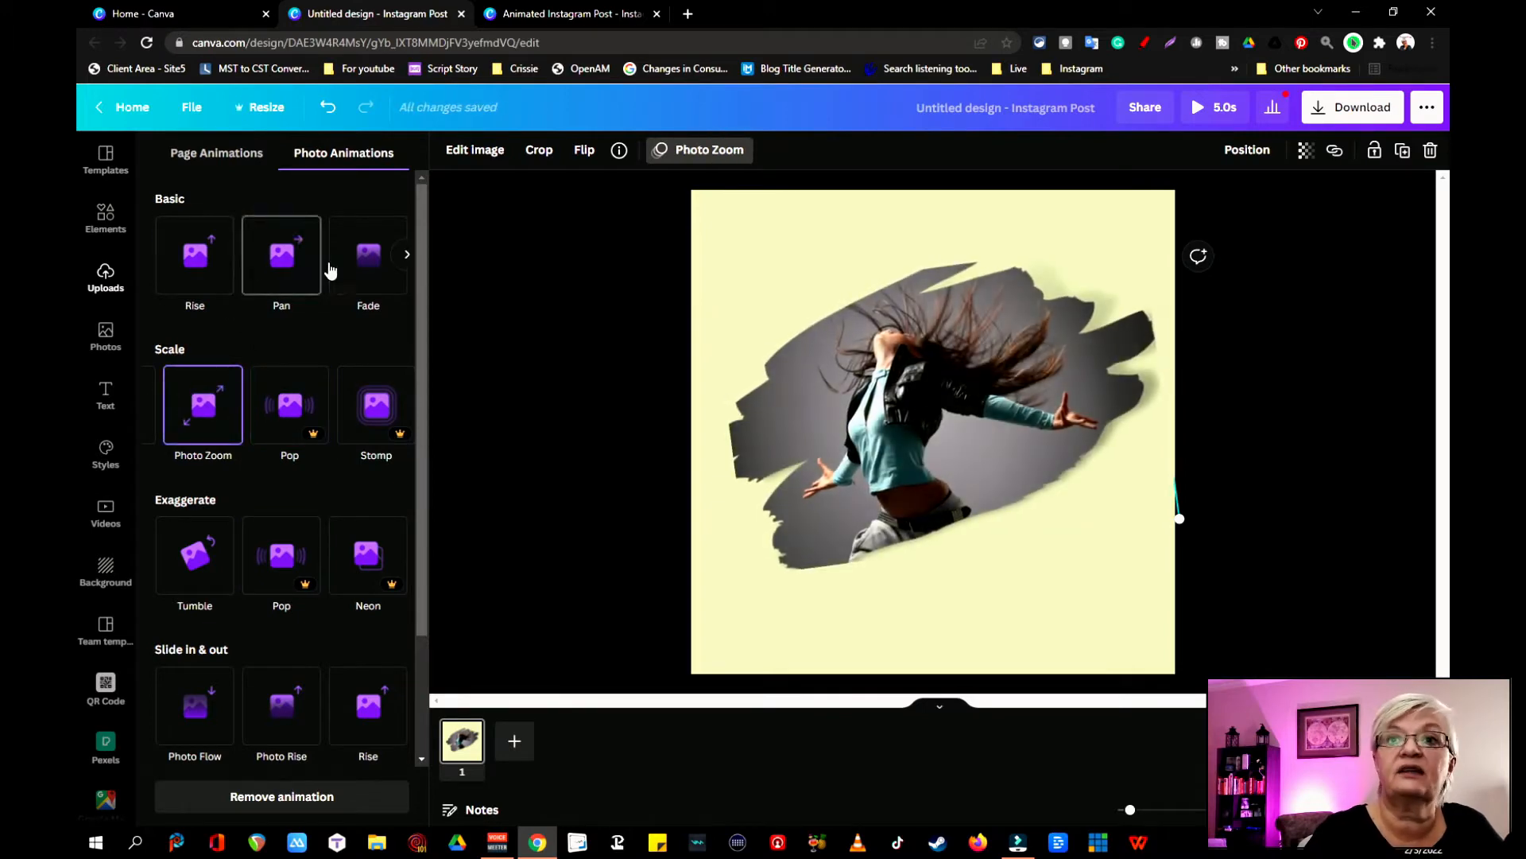
left_click(306, 256)
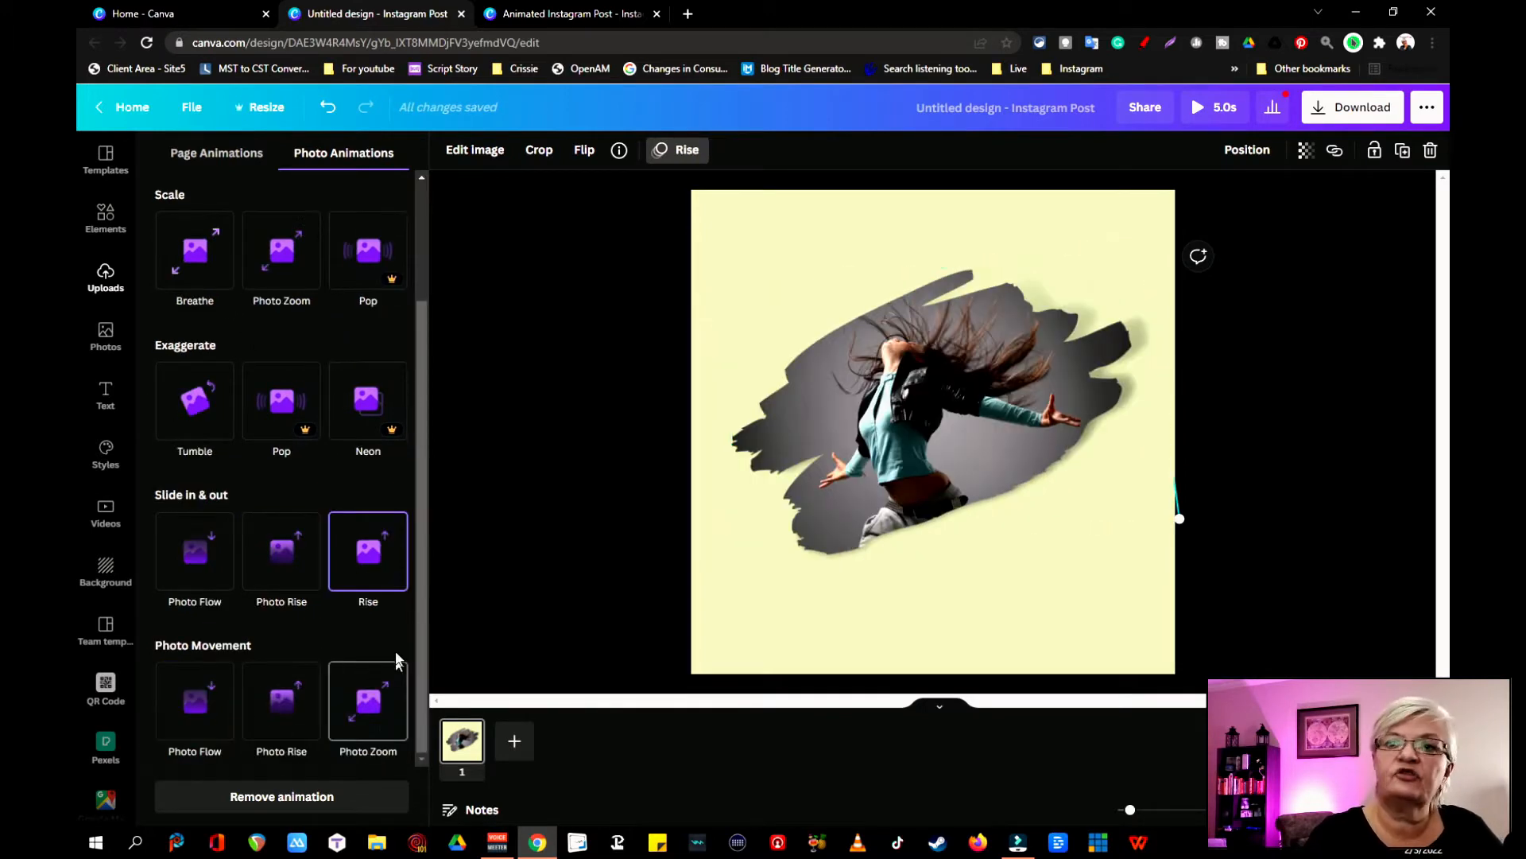
left_click(517, 630)
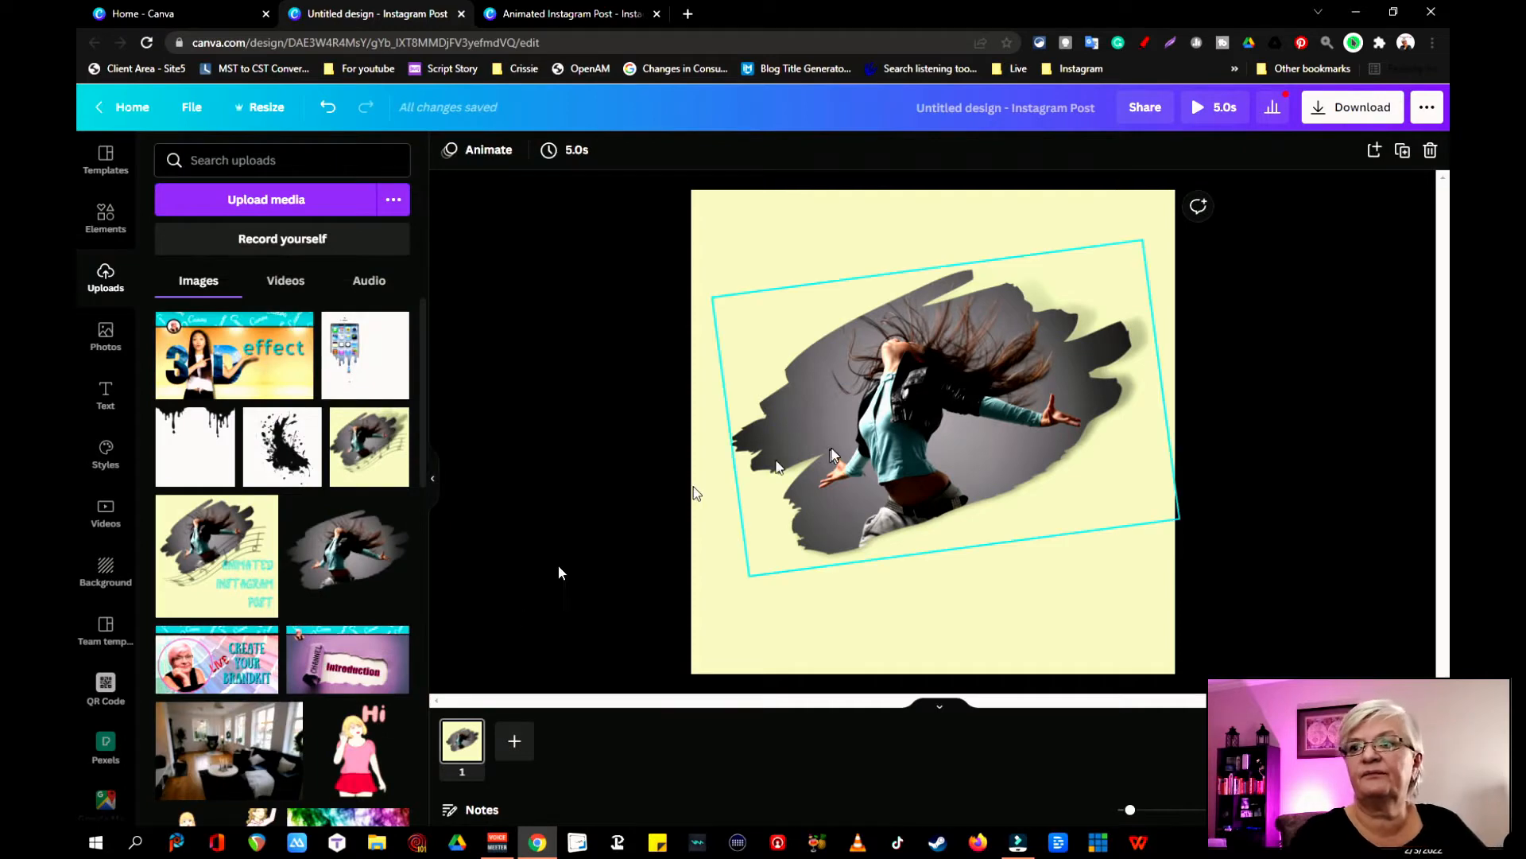
left_click(1216, 106)
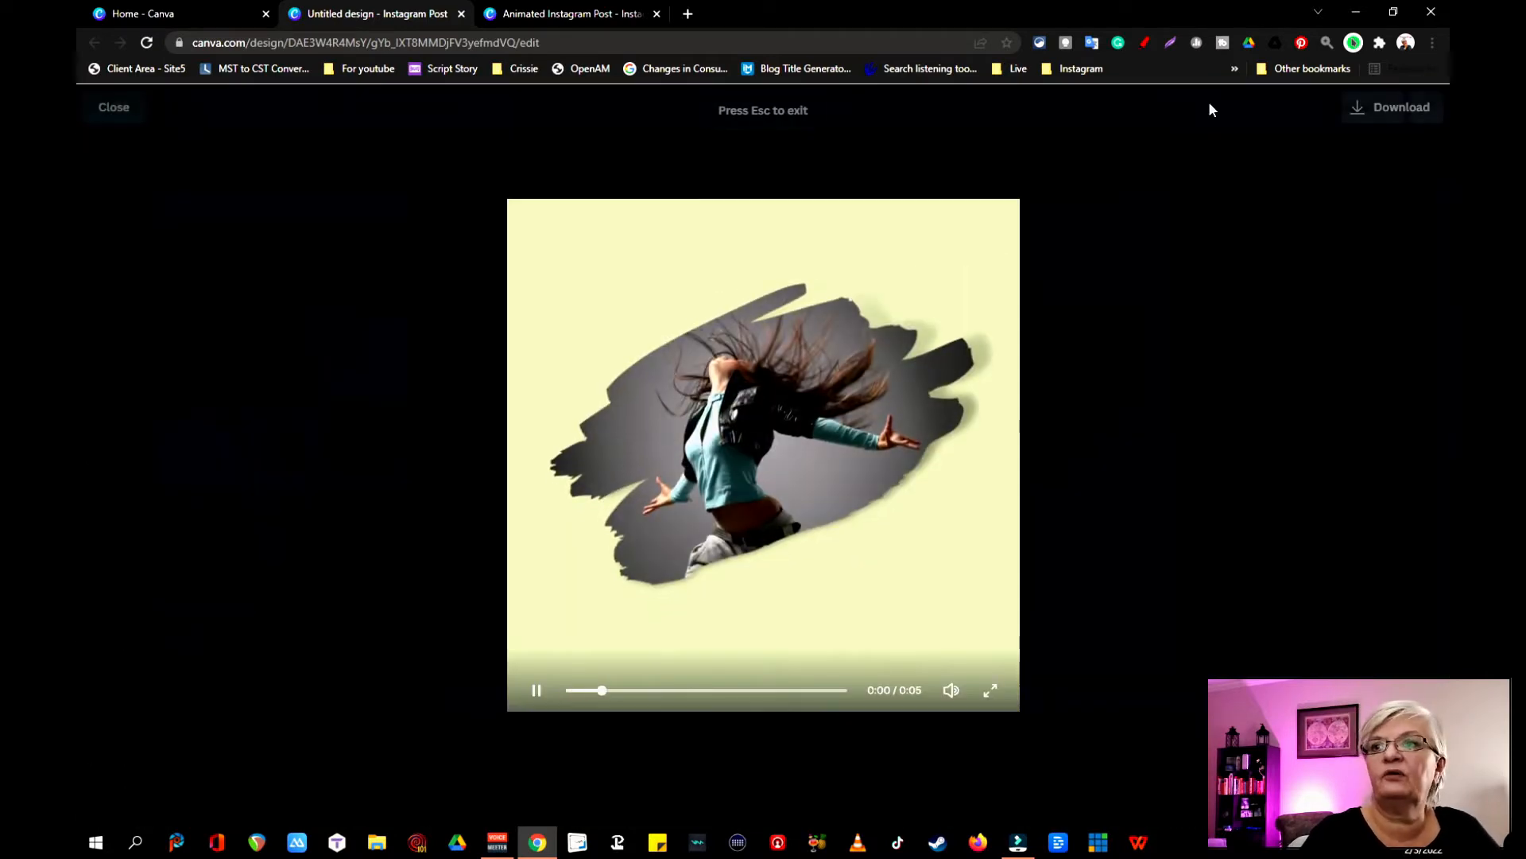
left_click(114, 107)
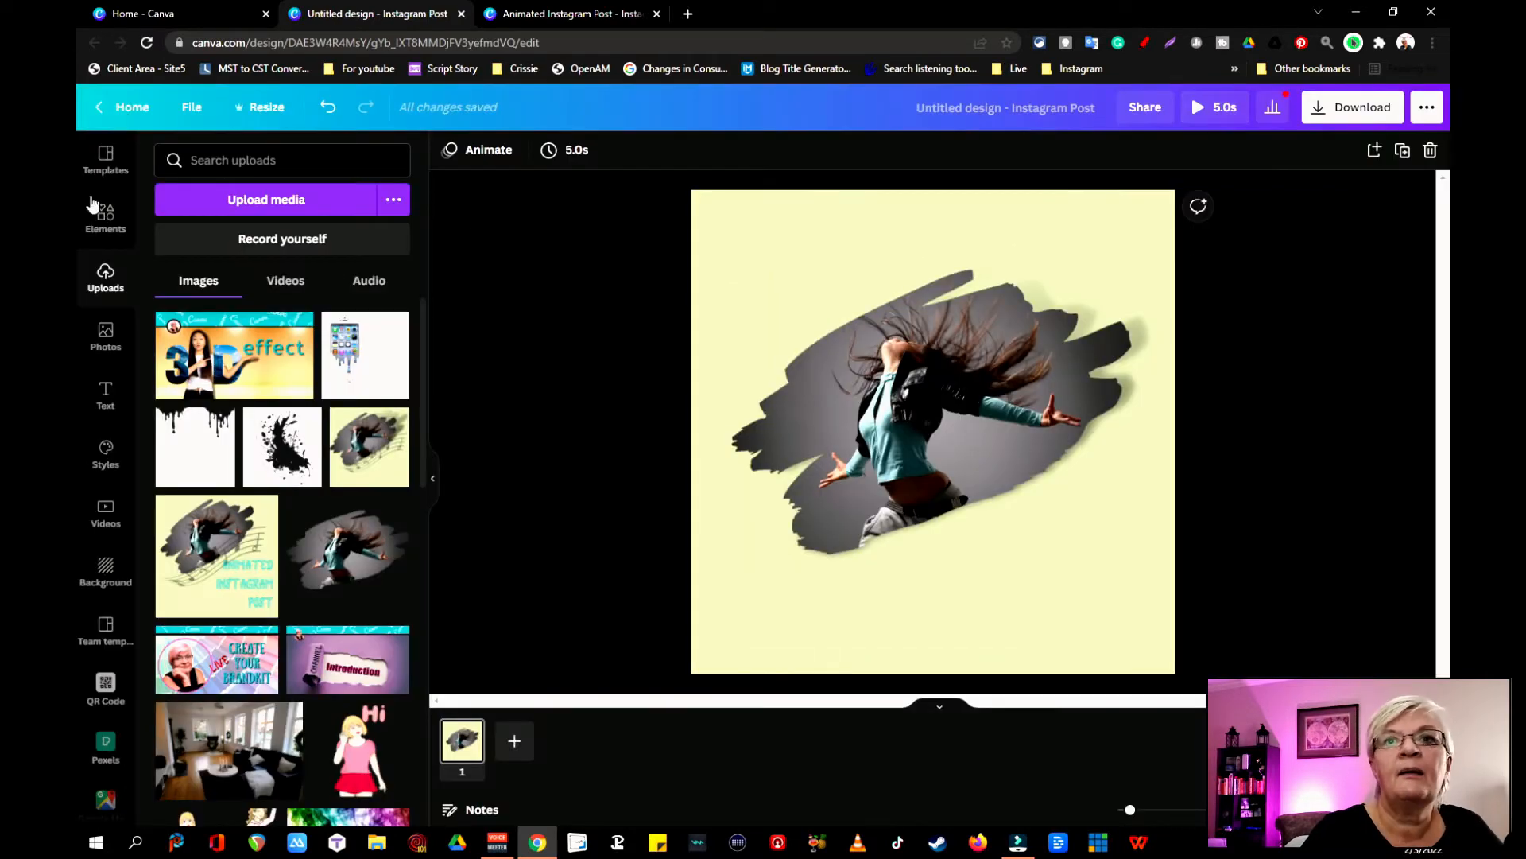
- Search the elements for "music notes" and filter the results to free items
left_click(111, 228)
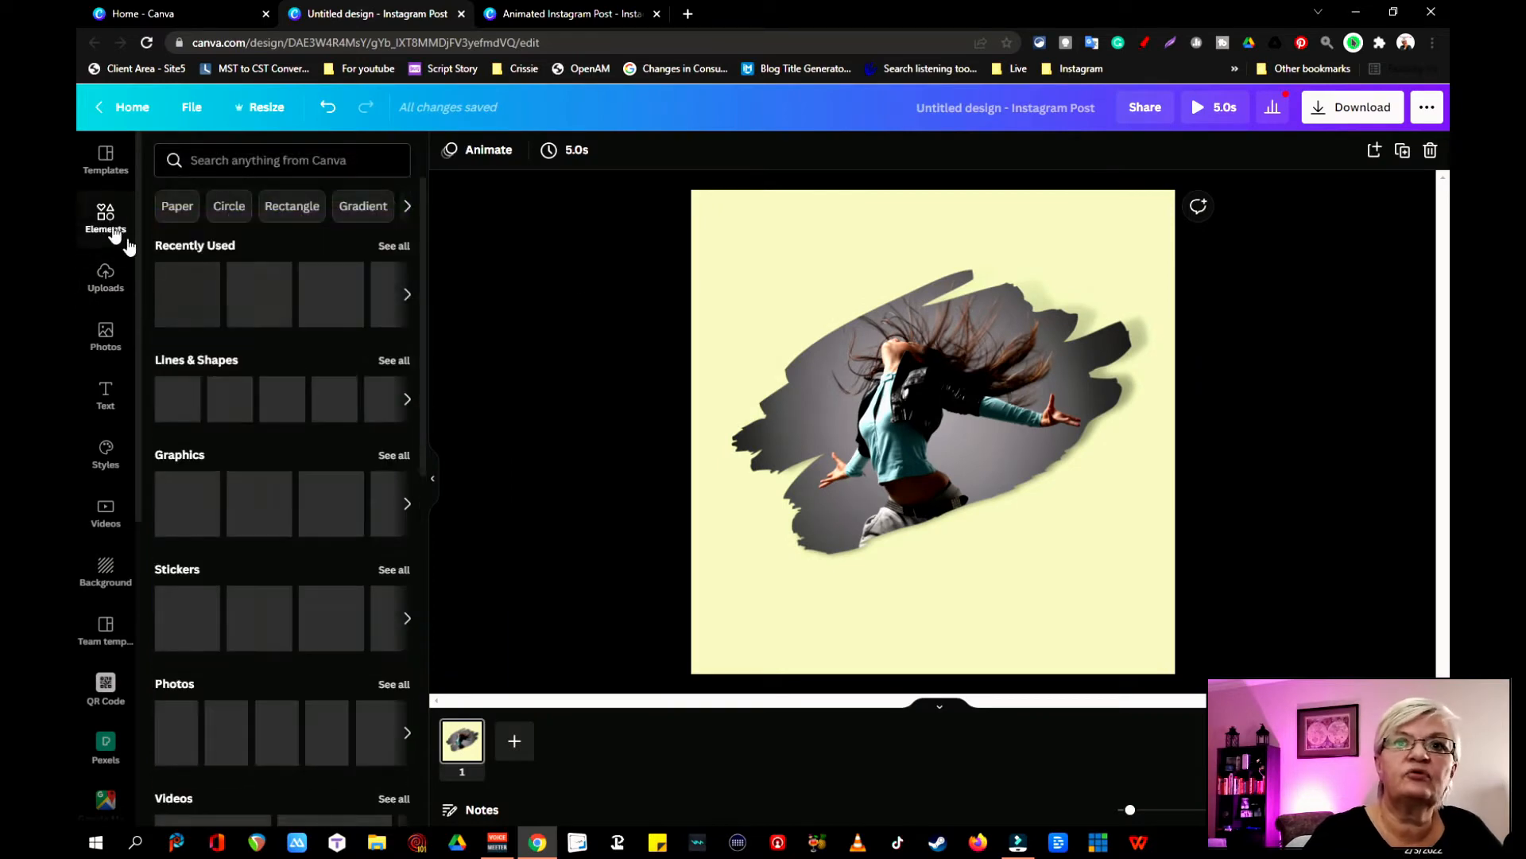
left_click(234, 162)
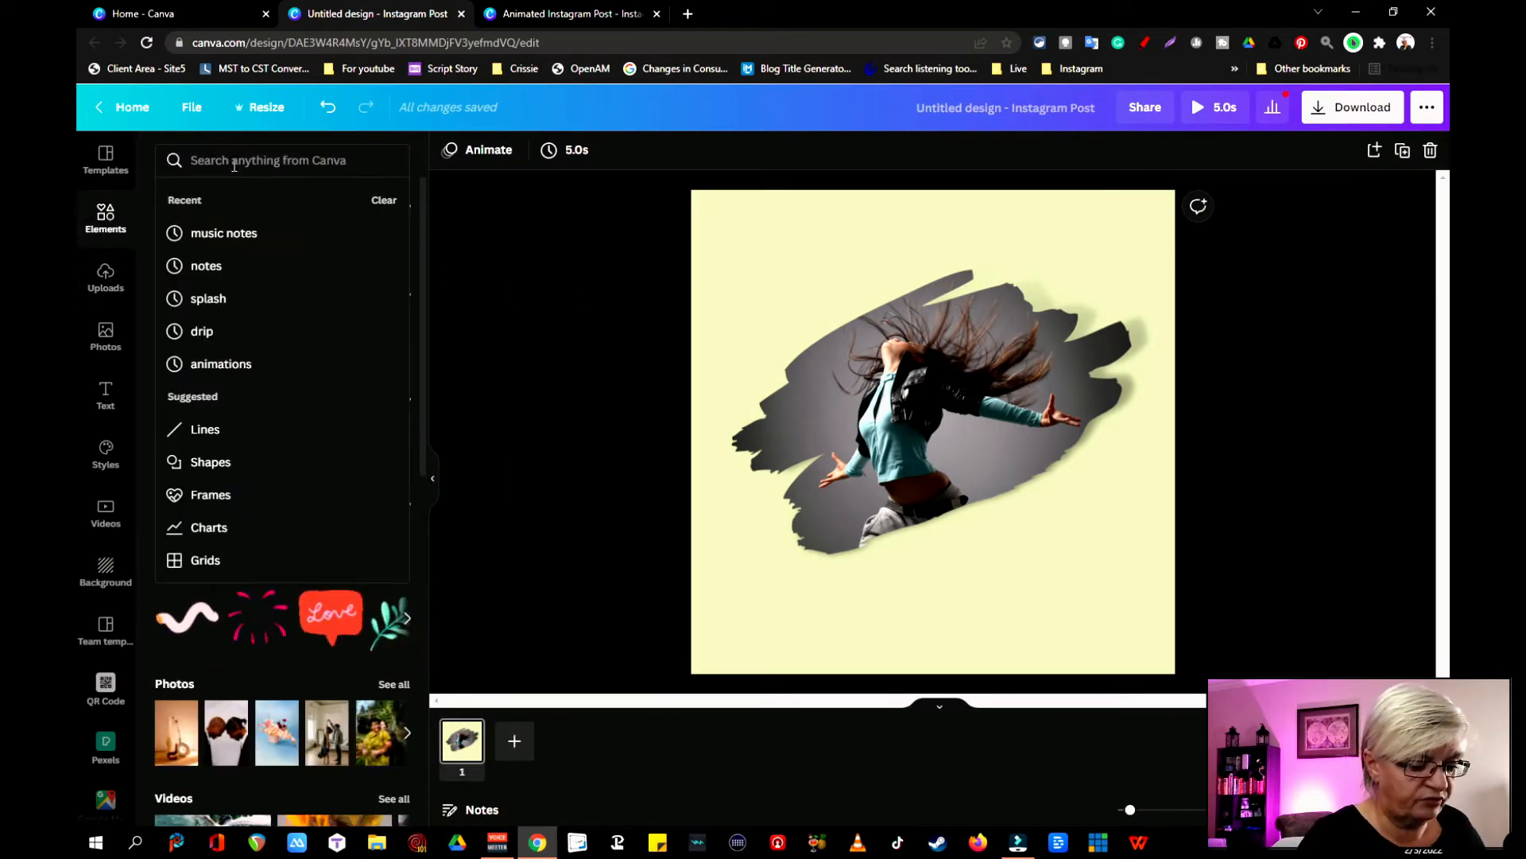
type("music notes")
key("Return")
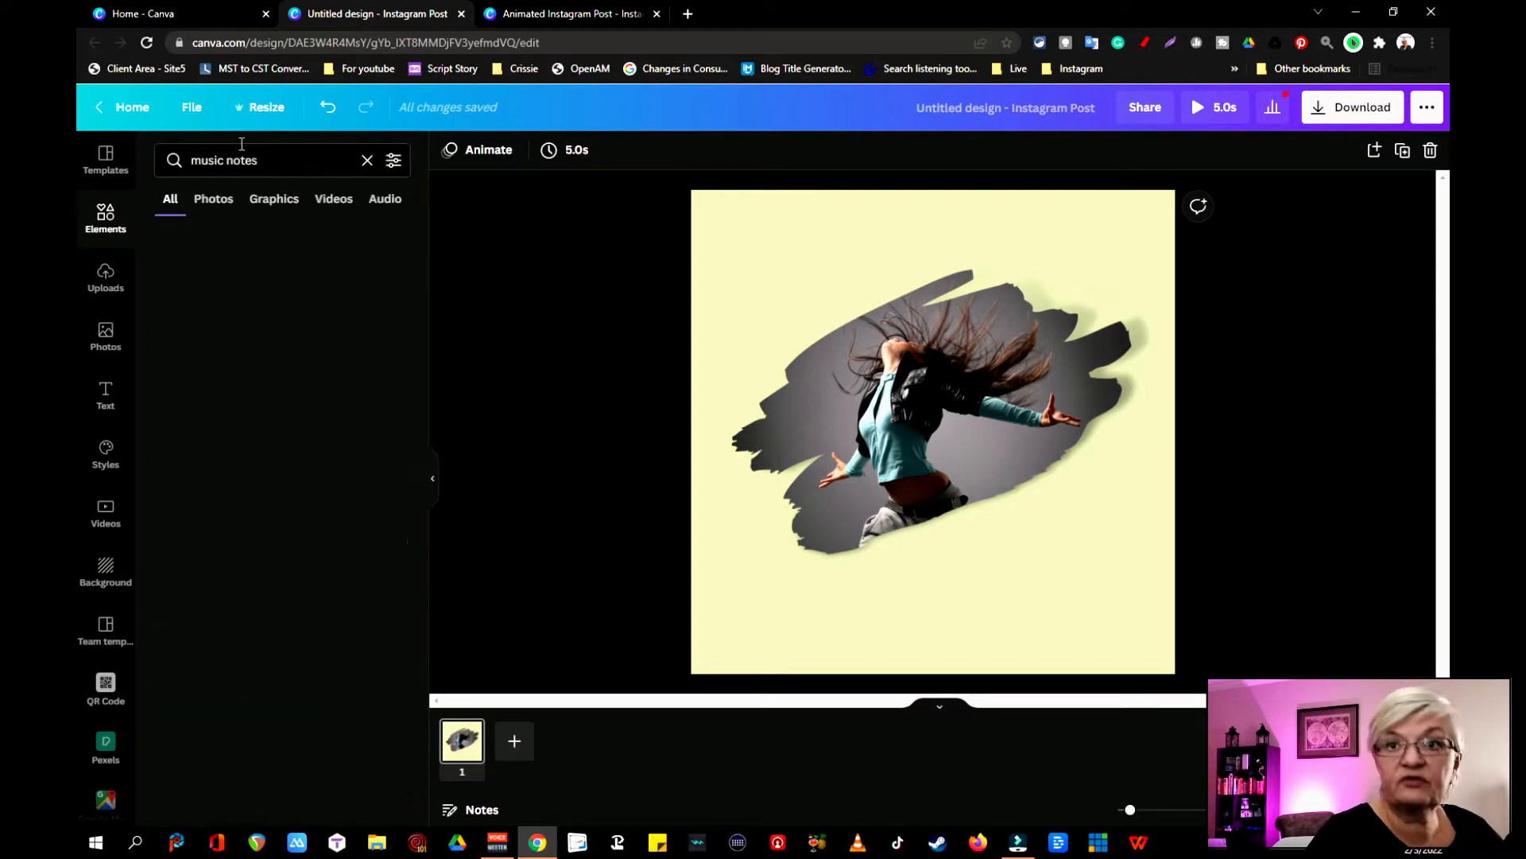
left_click(394, 159)
left_click(184, 517)
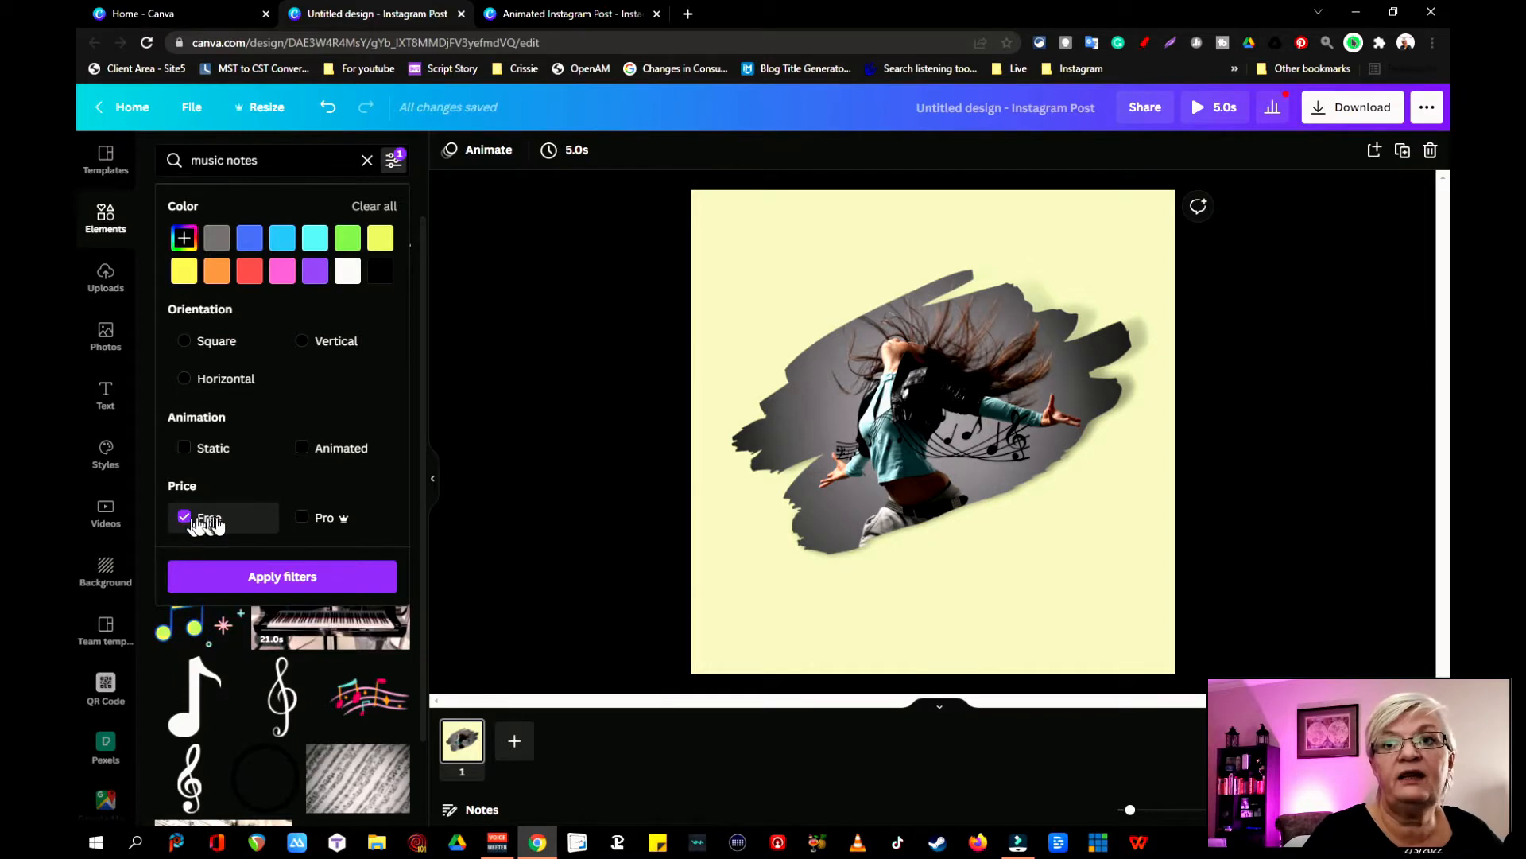
left_click(310, 577)
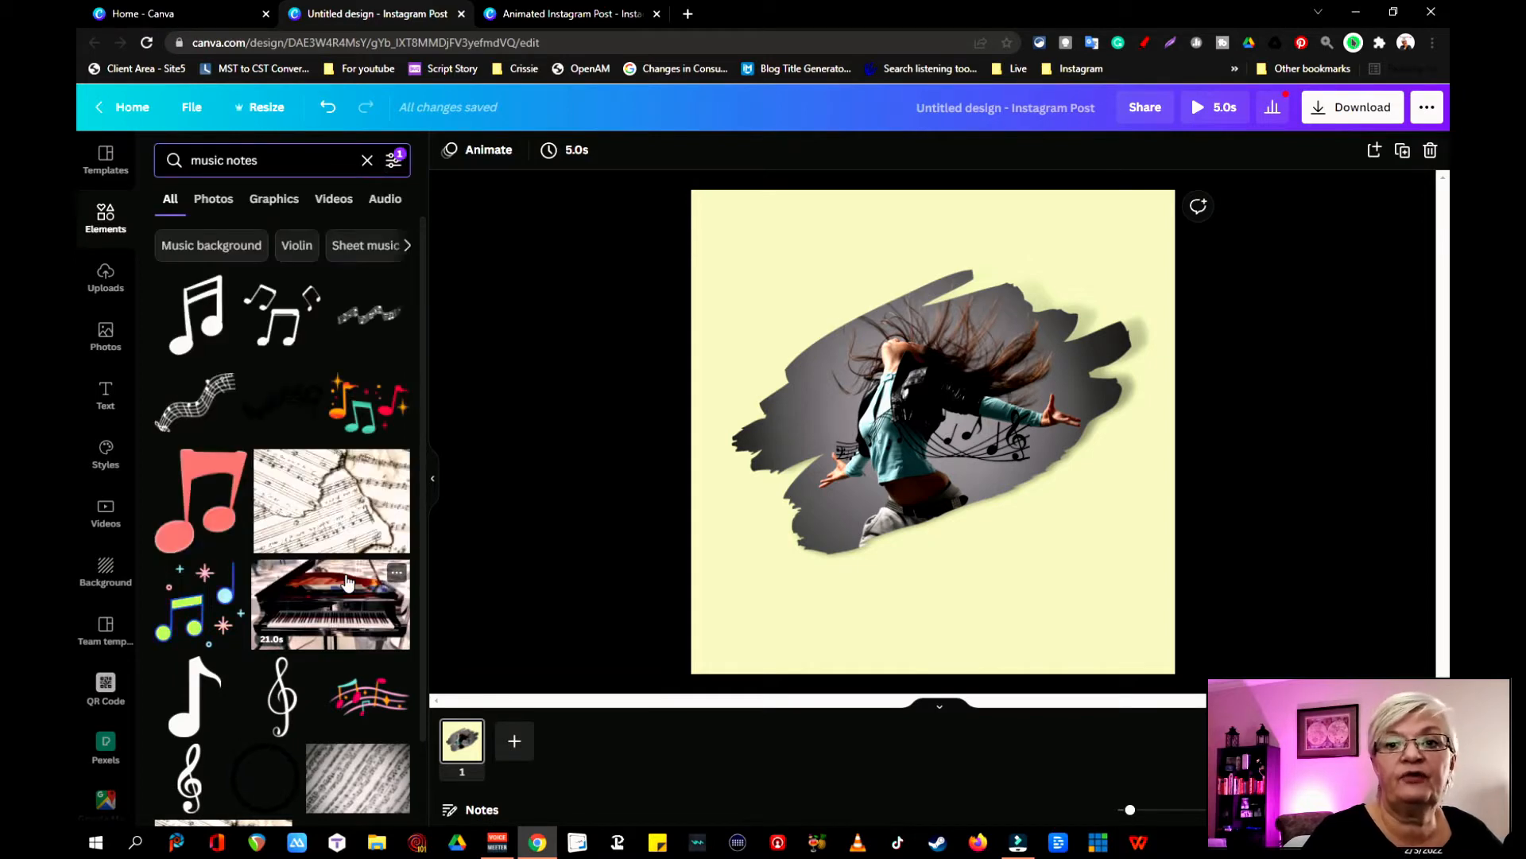
- Place the wavy music staff graphic in the page's lower-right area and recolor it with the medium grey from the photo colors
scroll(314, 328, "down", 5)
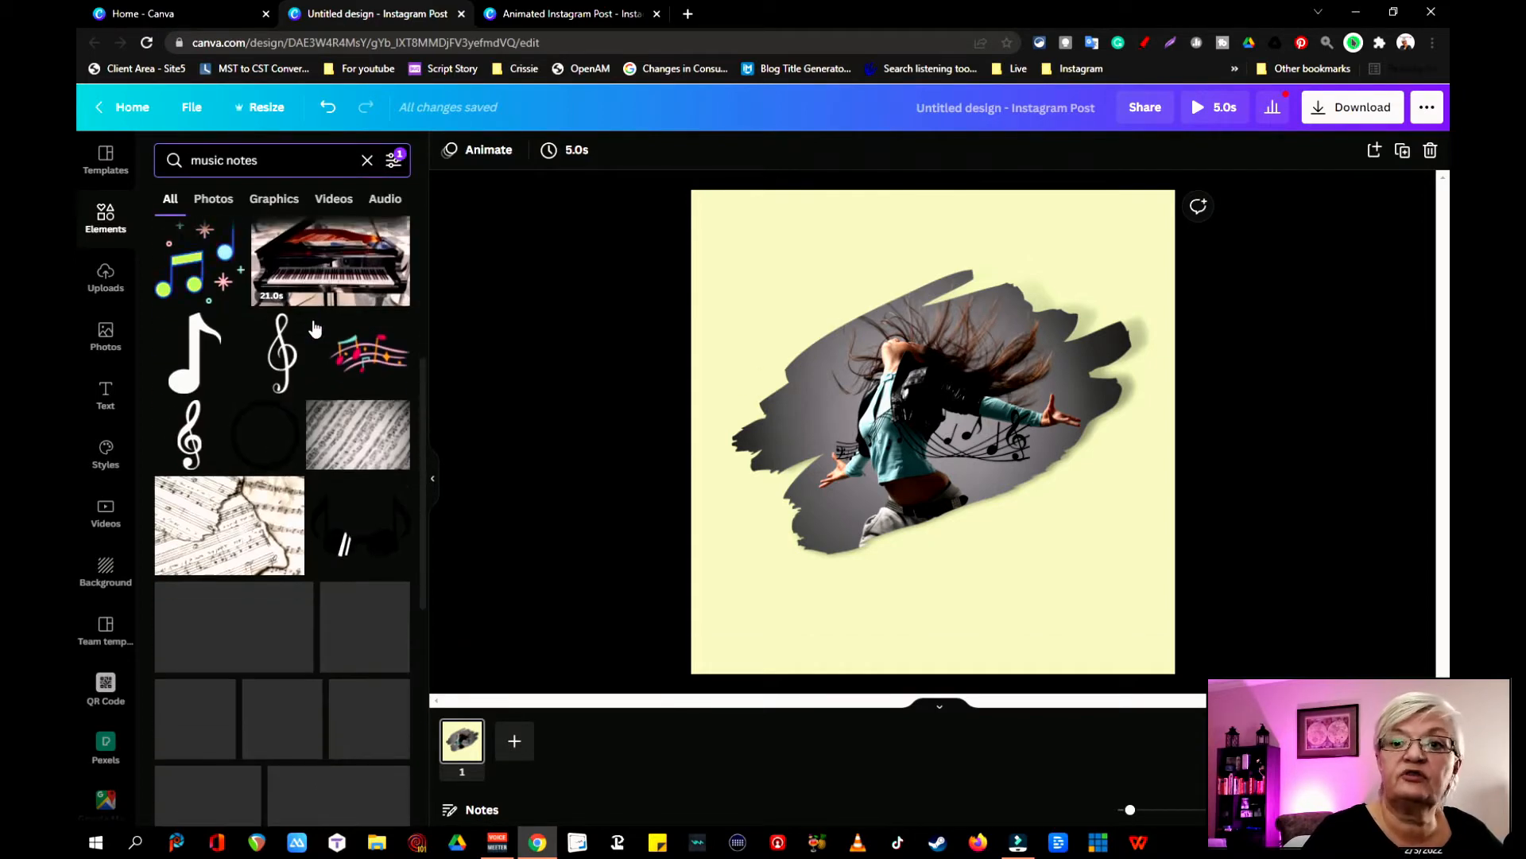
scroll(314, 329, "up", 4)
left_click(202, 383)
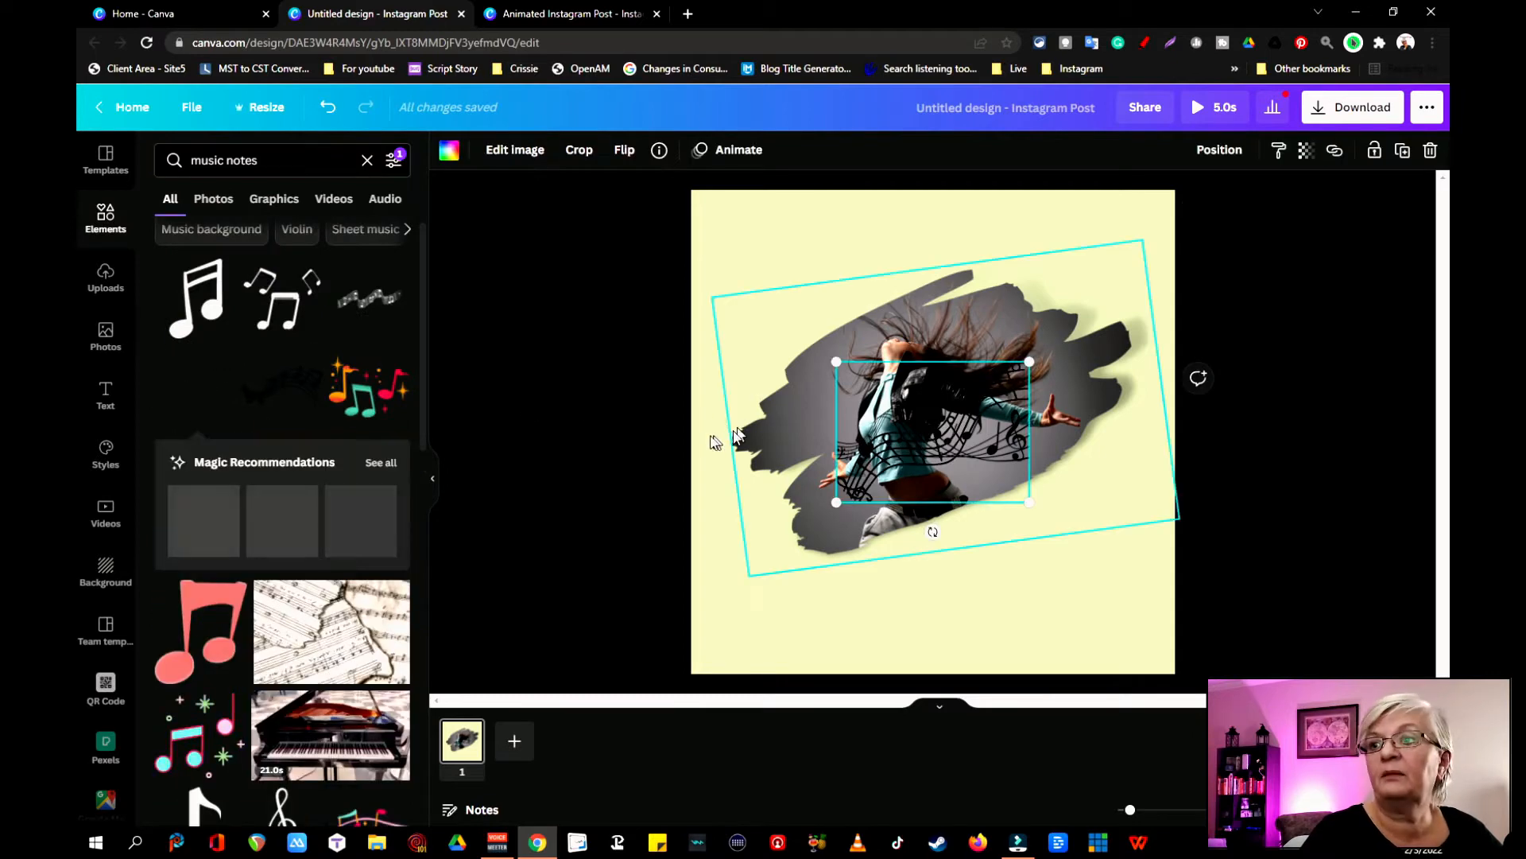
left_click_drag(954, 457, 1023, 602)
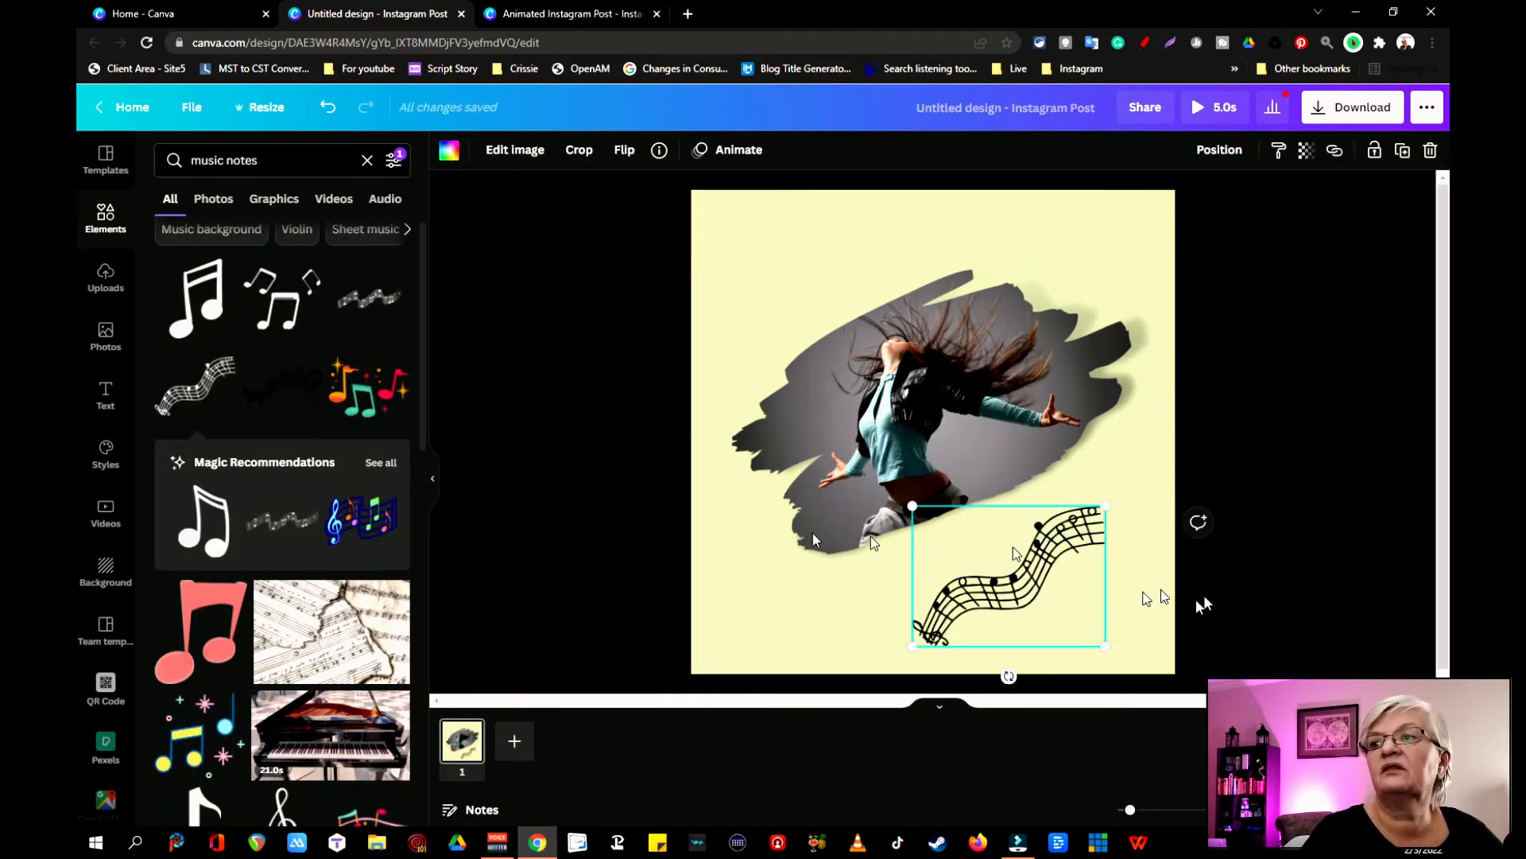
left_click(450, 153)
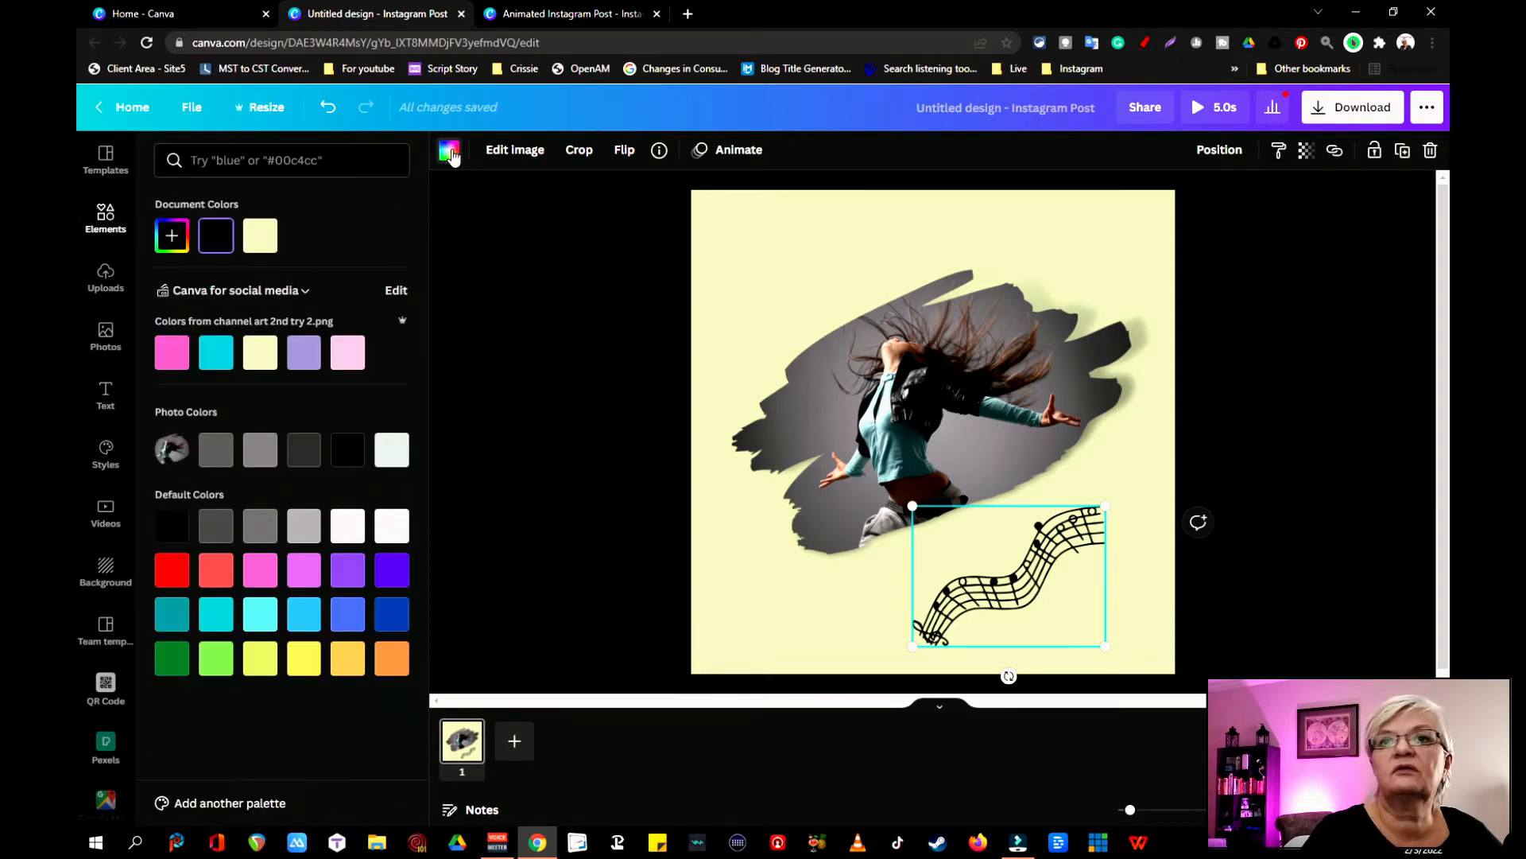
left_click(260, 454)
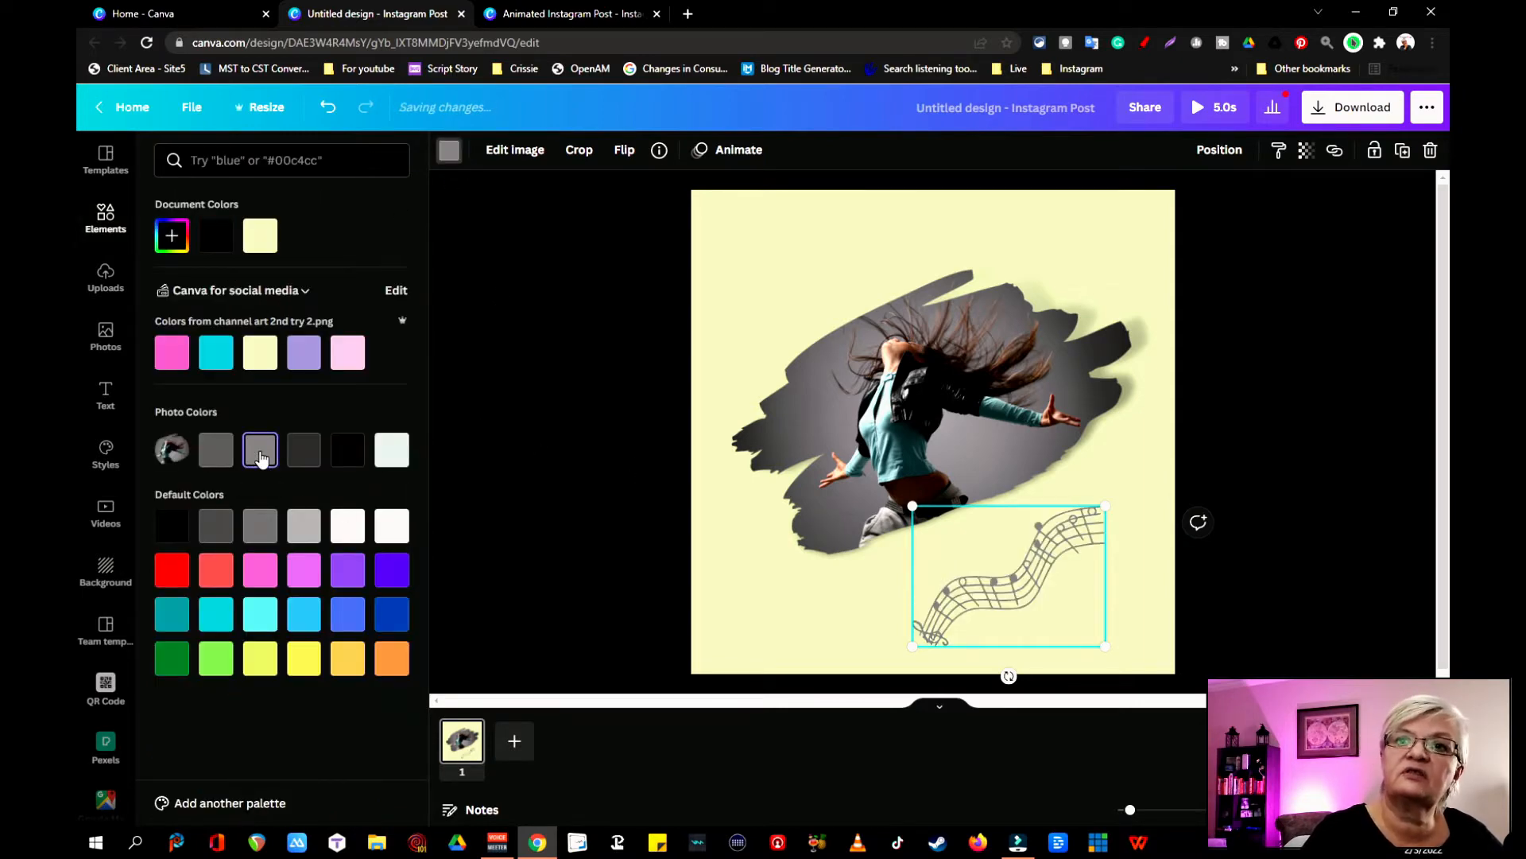
- Enlarge the music staff graphic and reposition it so it overlaps the lower edge of the dancer photo
left_click(782, 625)
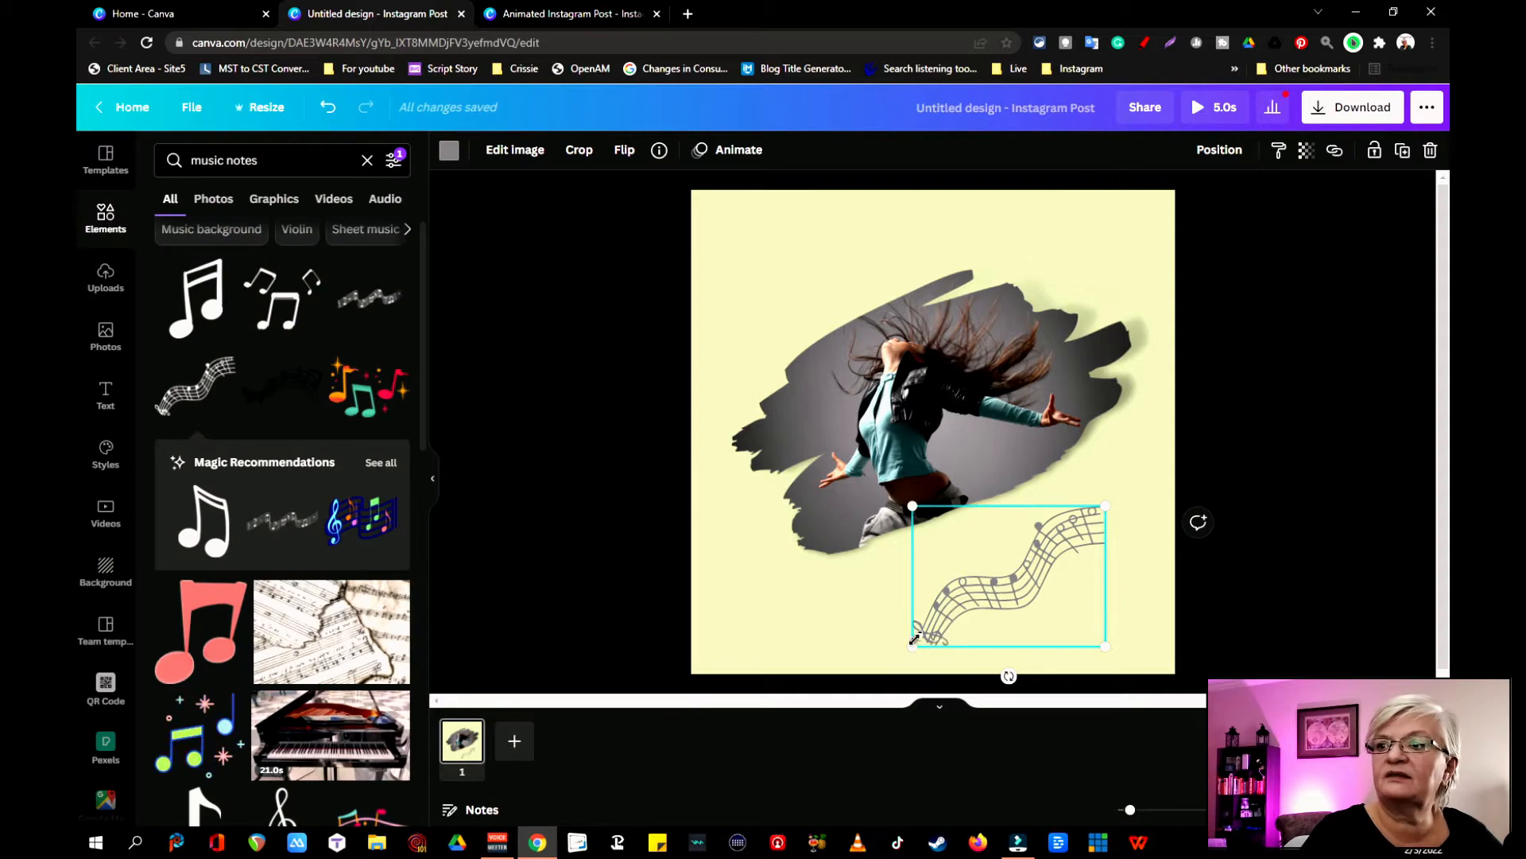
left_click_drag(912, 645, 753, 755)
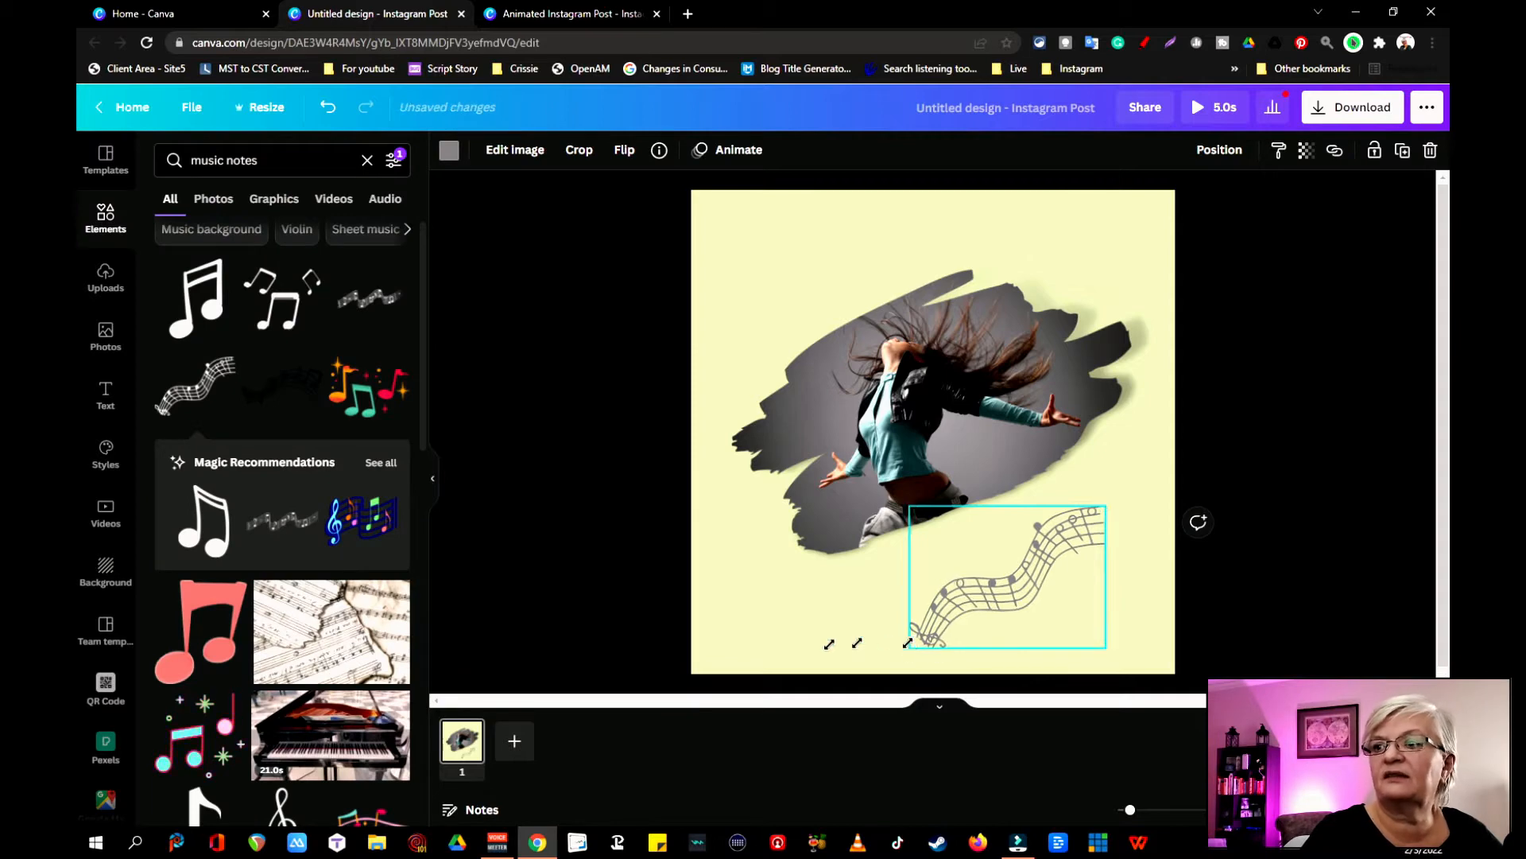
left_click_drag(989, 642, 1021, 544)
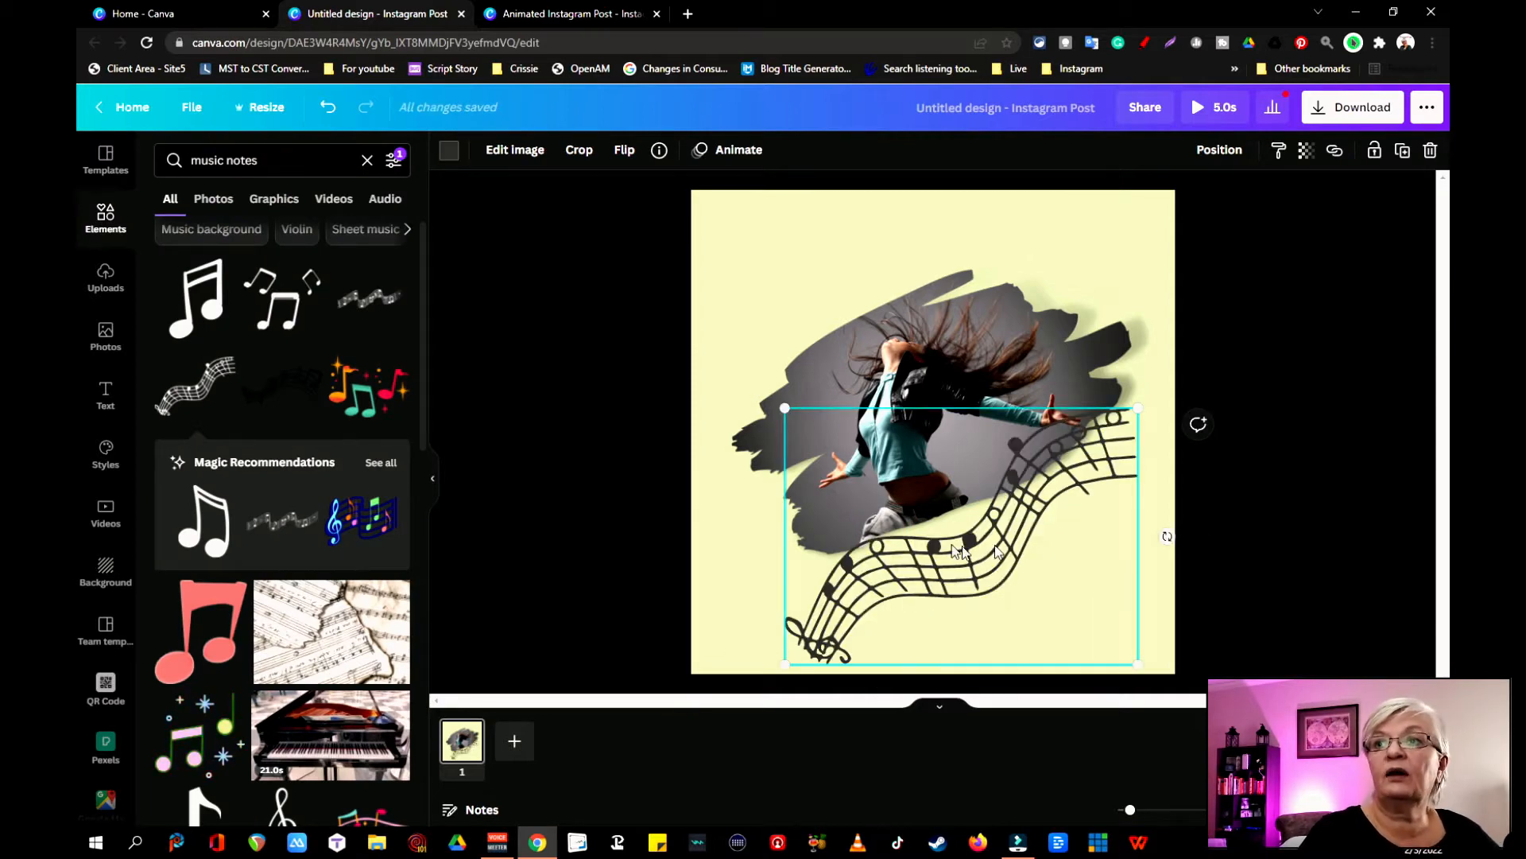
- Apply the Tumble element animation to the music staff graphic
left_click(739, 149)
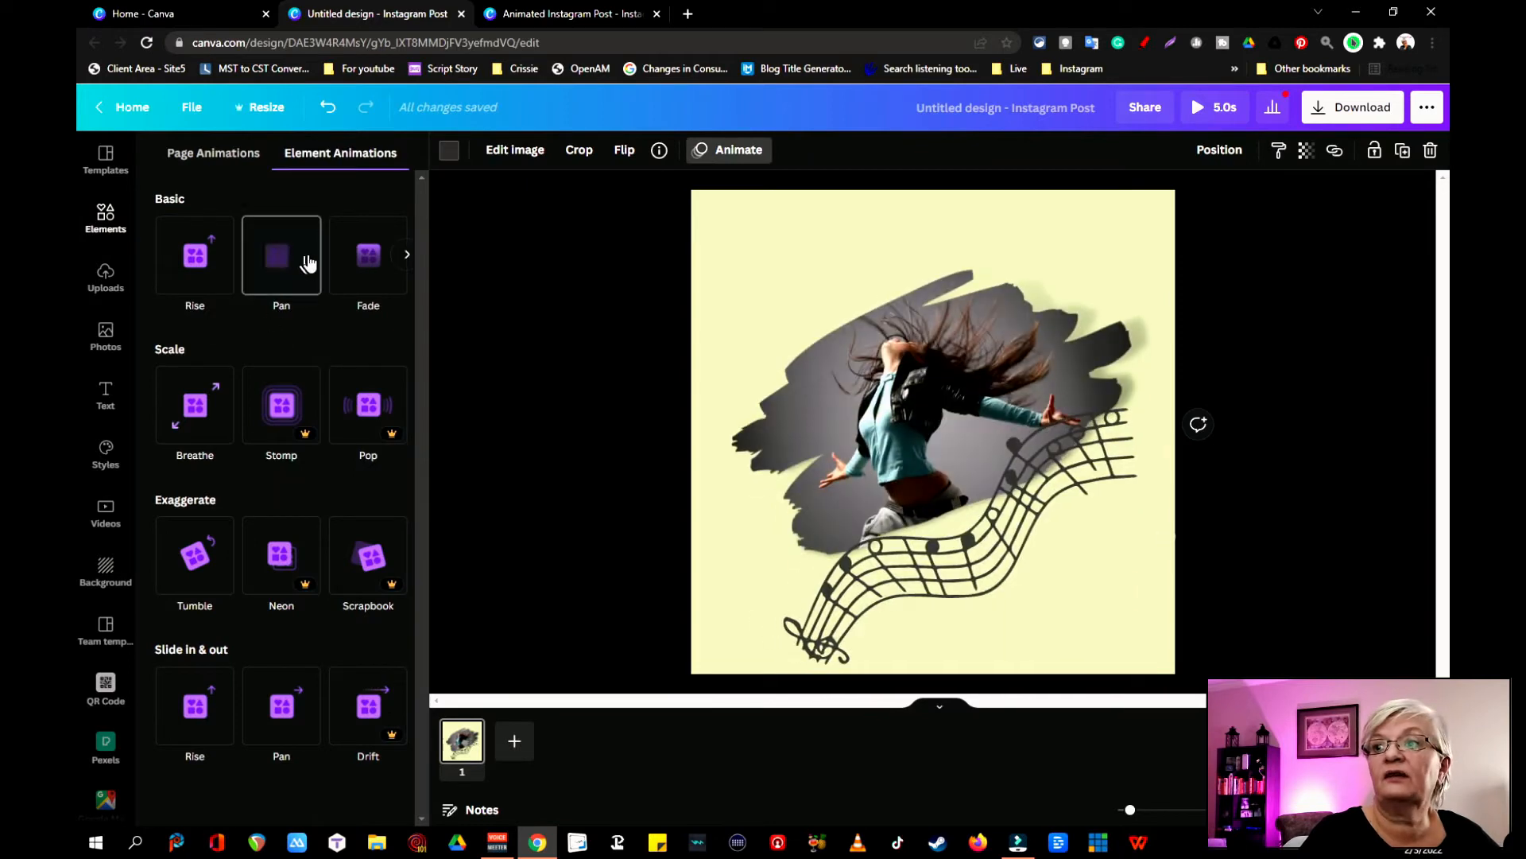
left_click(195, 555)
left_click(648, 604)
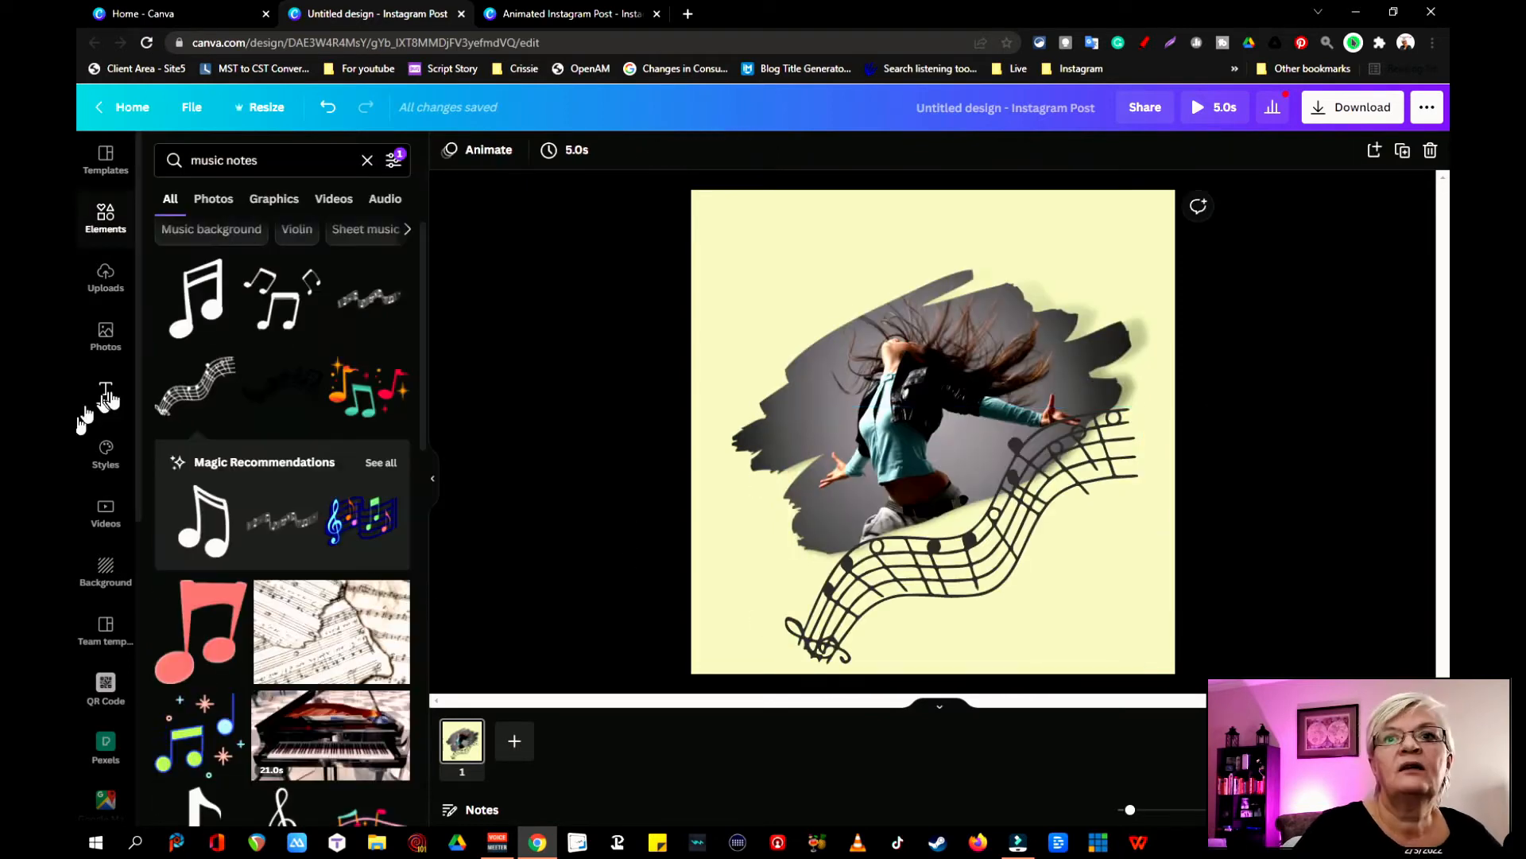
- Add the heading "ANIMATED INSTAGRAM POST" and place it centered above the dancer photo
left_click(106, 394)
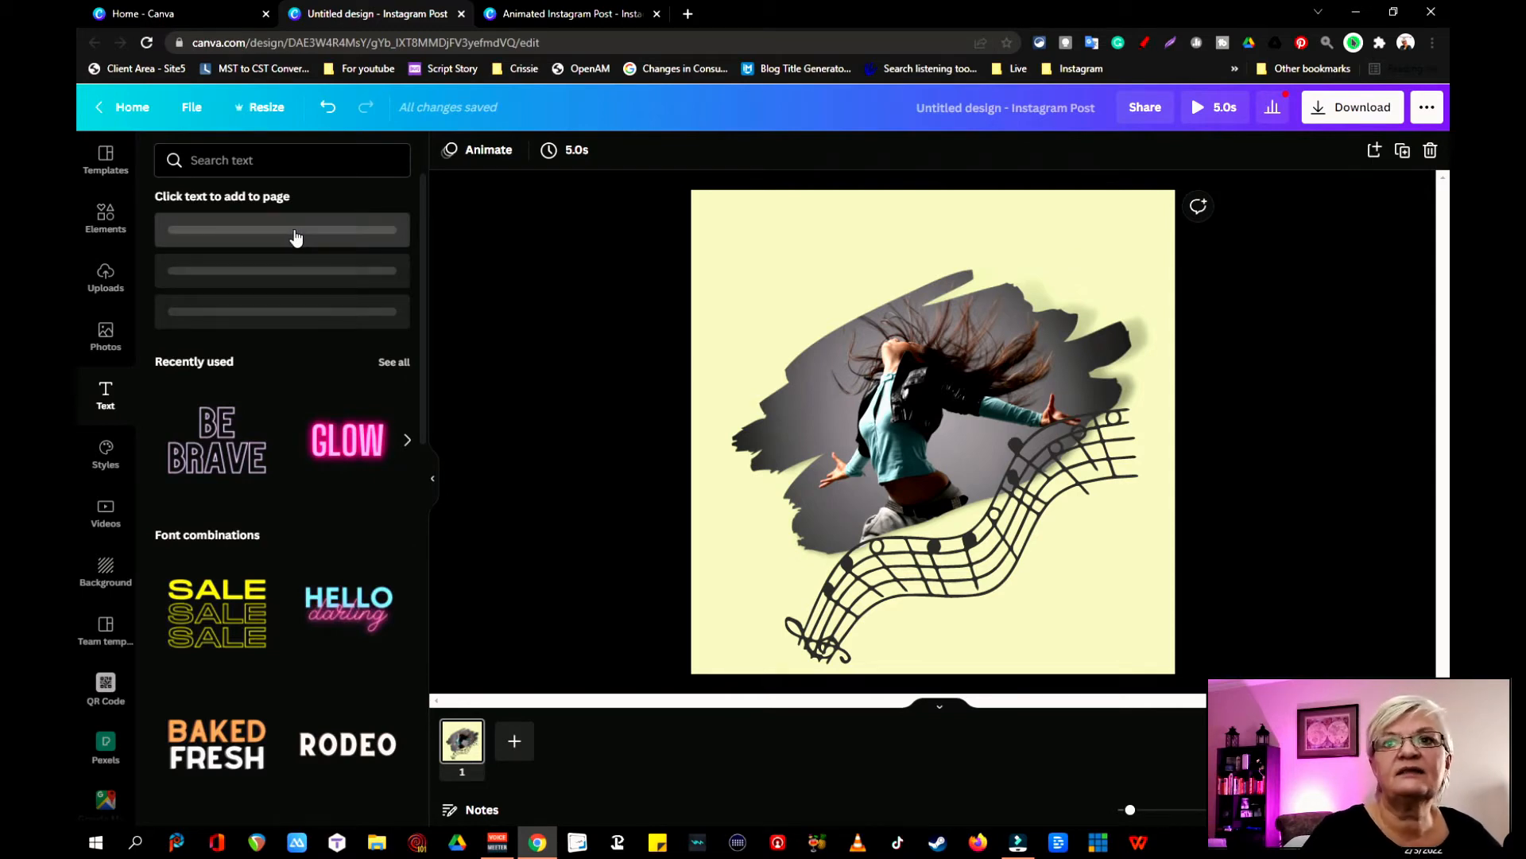
left_click(291, 239)
type("ANIMATED INSTAGRAM POST")
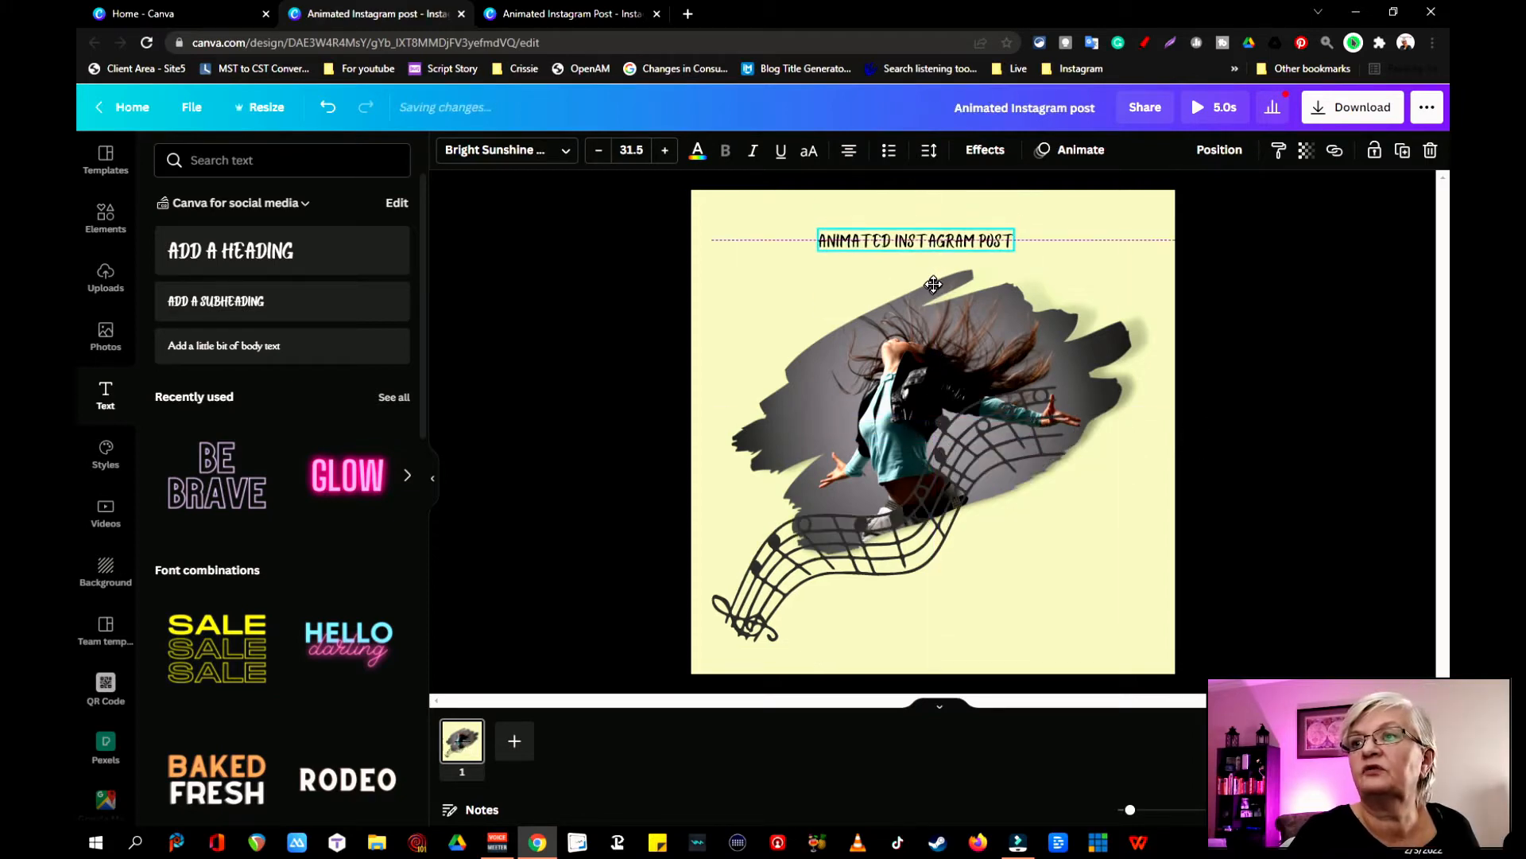
left_click_drag(933, 284, 930, 281)
- Recolor the heading with the brand turquoise, enlarge it to about size 60.3, and move the music staff to the page's lower right
left_click(697, 151)
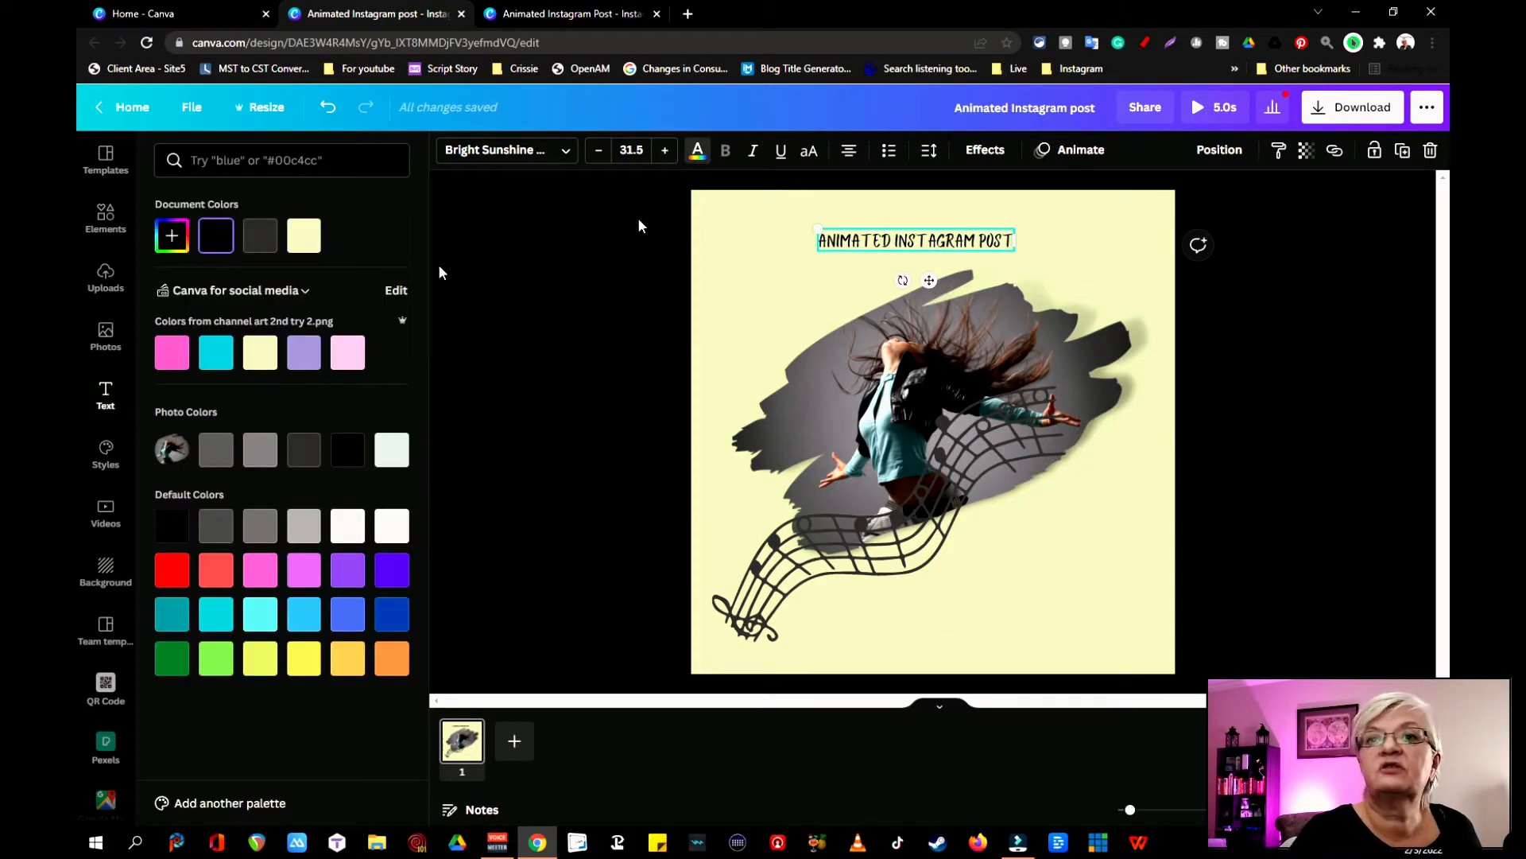
left_click(223, 363)
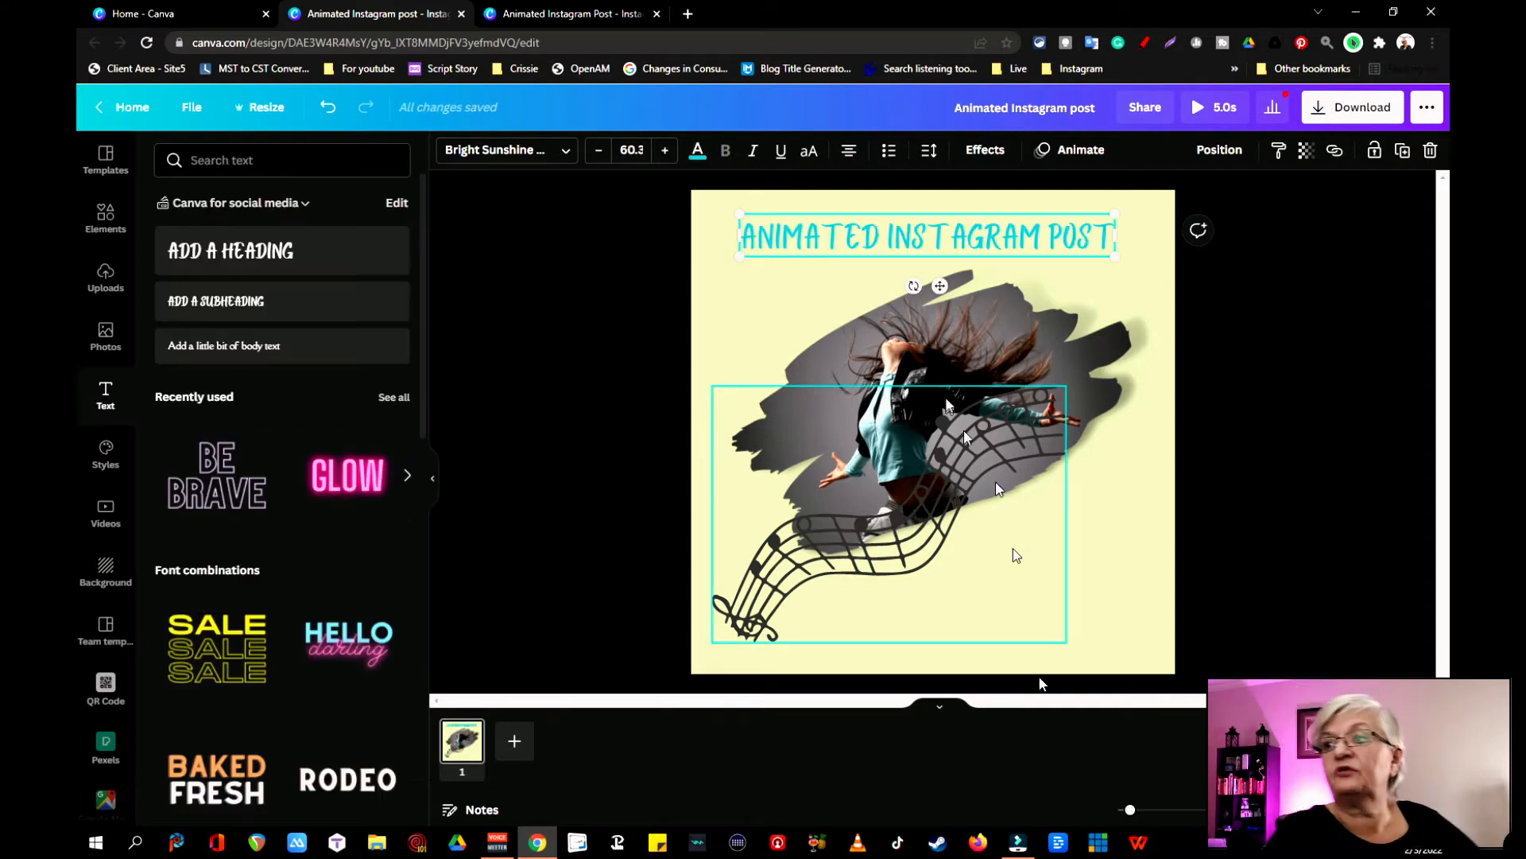
left_click_drag(947, 562, 1019, 567)
- Curve the heading text with a curve value of 35 and move it up so it arches over the dancer photo
left_click(1089, 236)
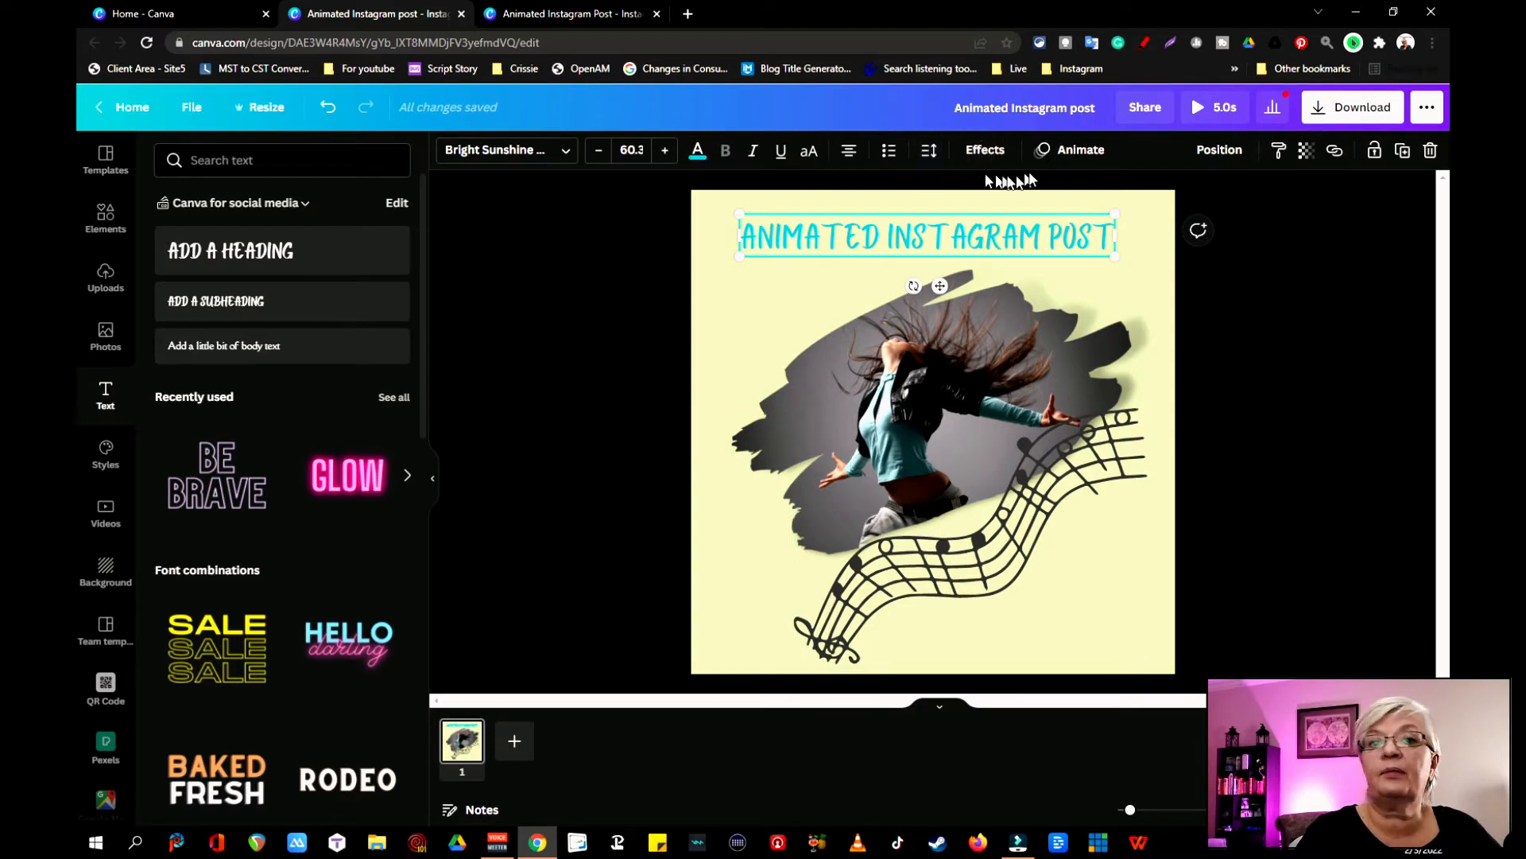
left_click(985, 150)
left_click(269, 629)
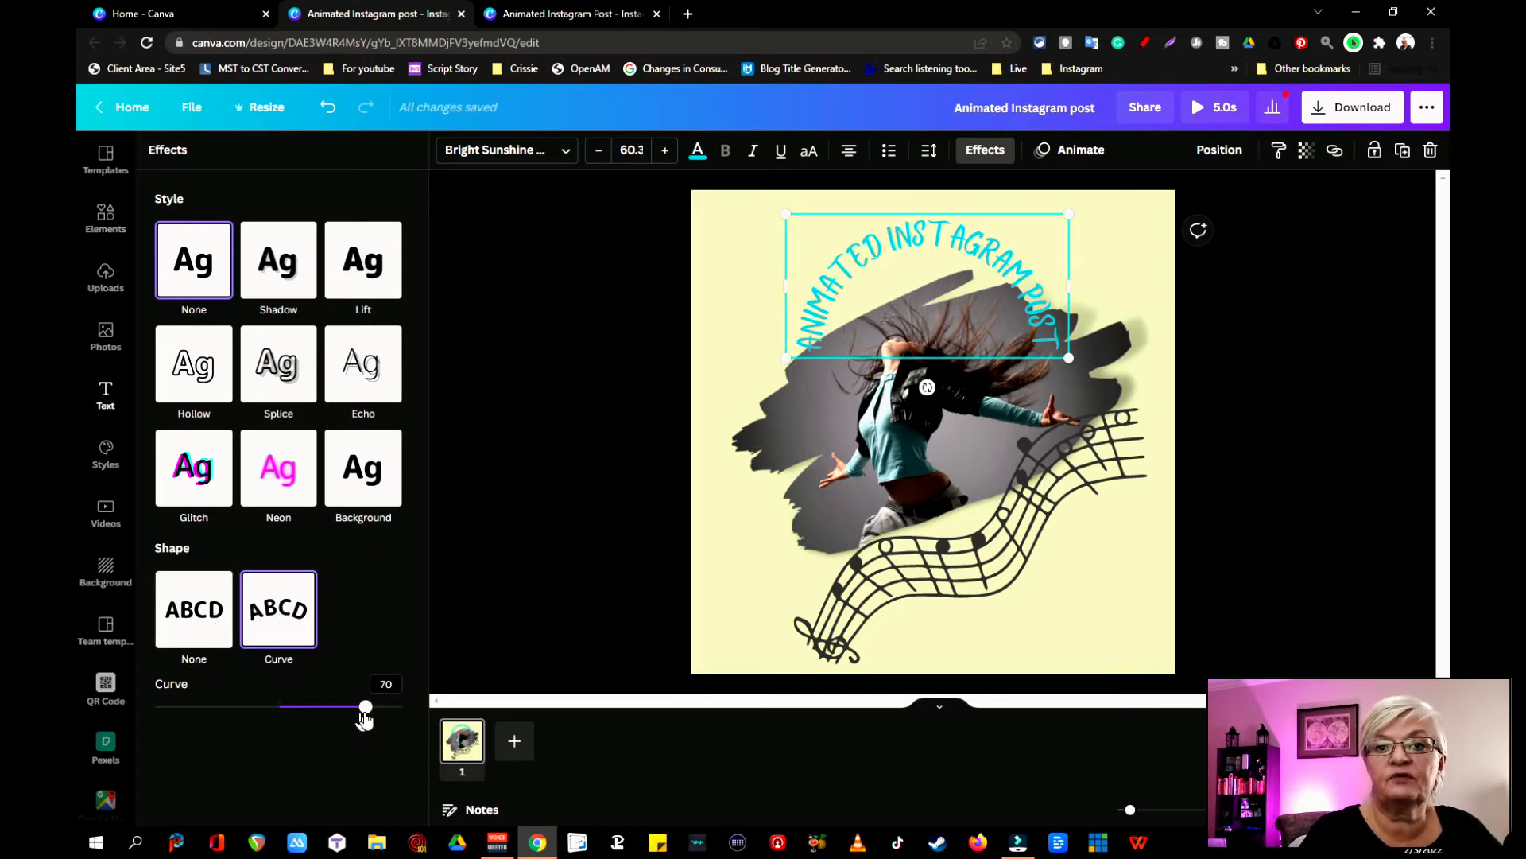
left_click_drag(363, 714, 324, 748)
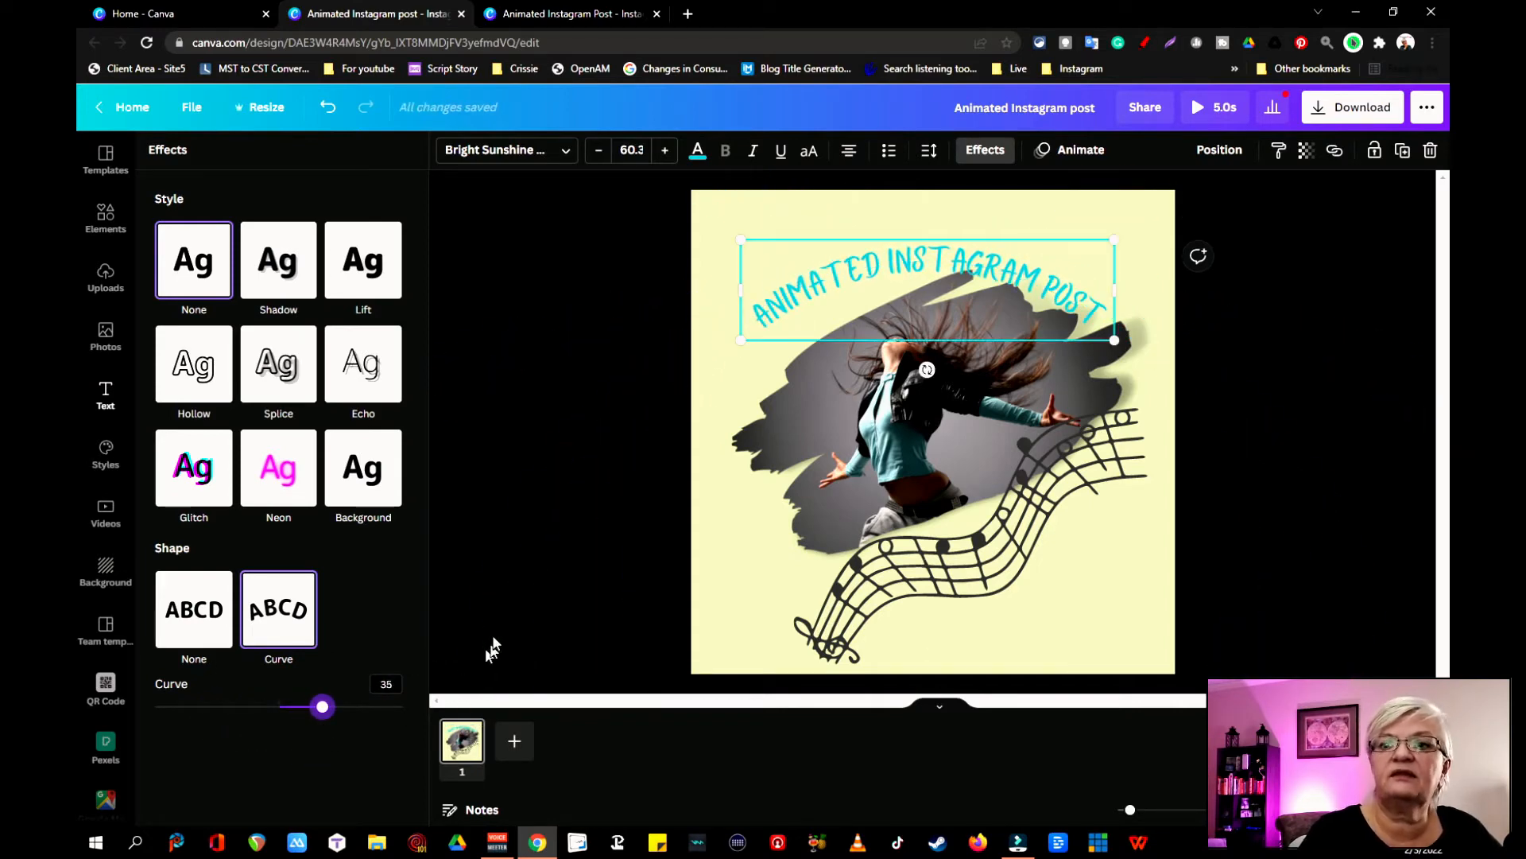
left_click_drag(865, 264, 901, 226)
left_click(920, 363)
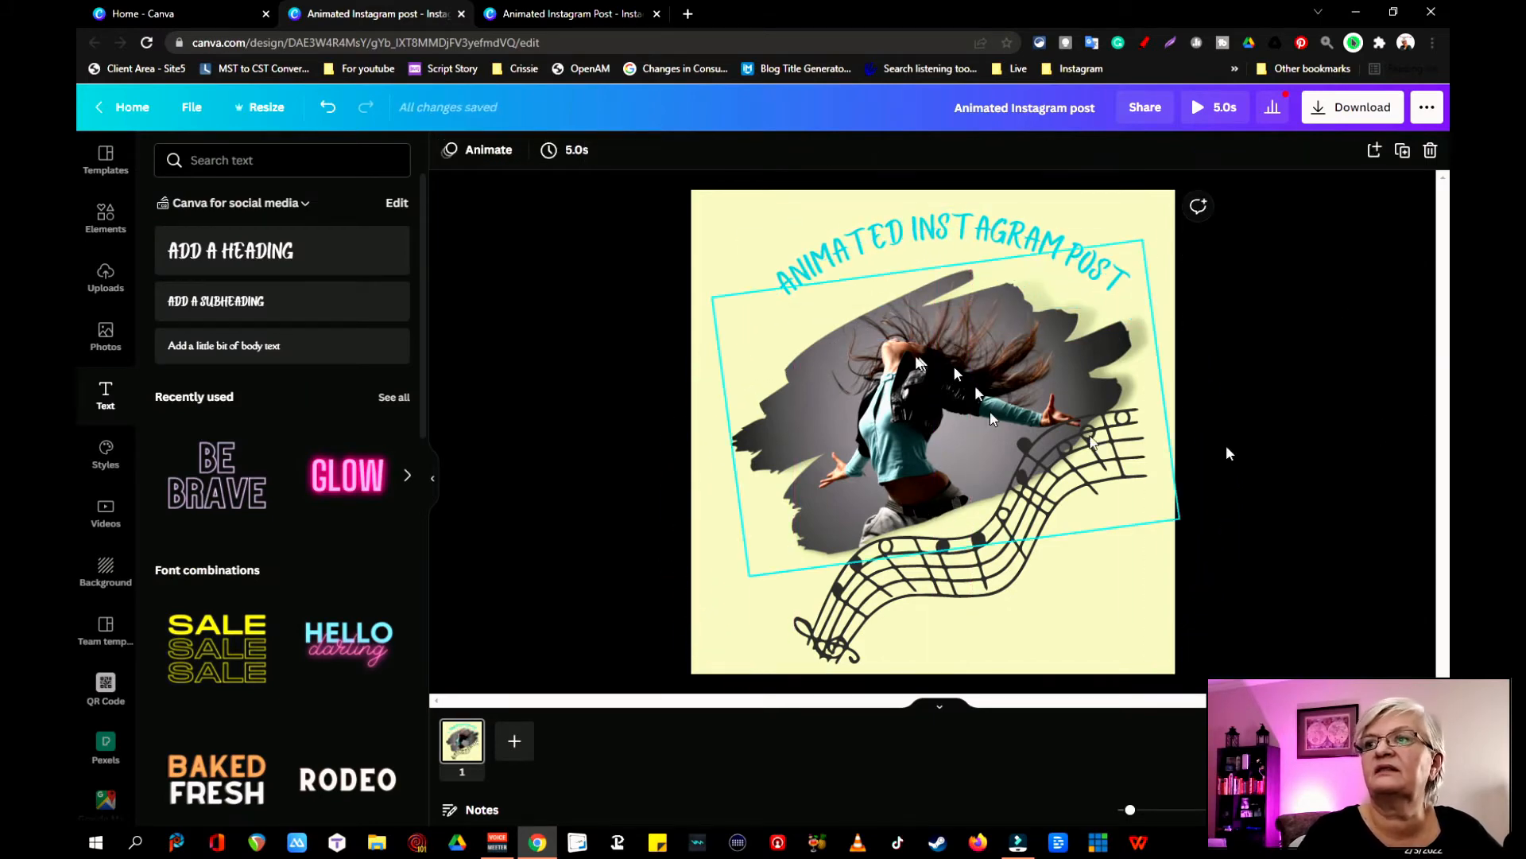
- Apply the Typewriter text animation to the curved heading and preview the animated design
left_click(941, 235)
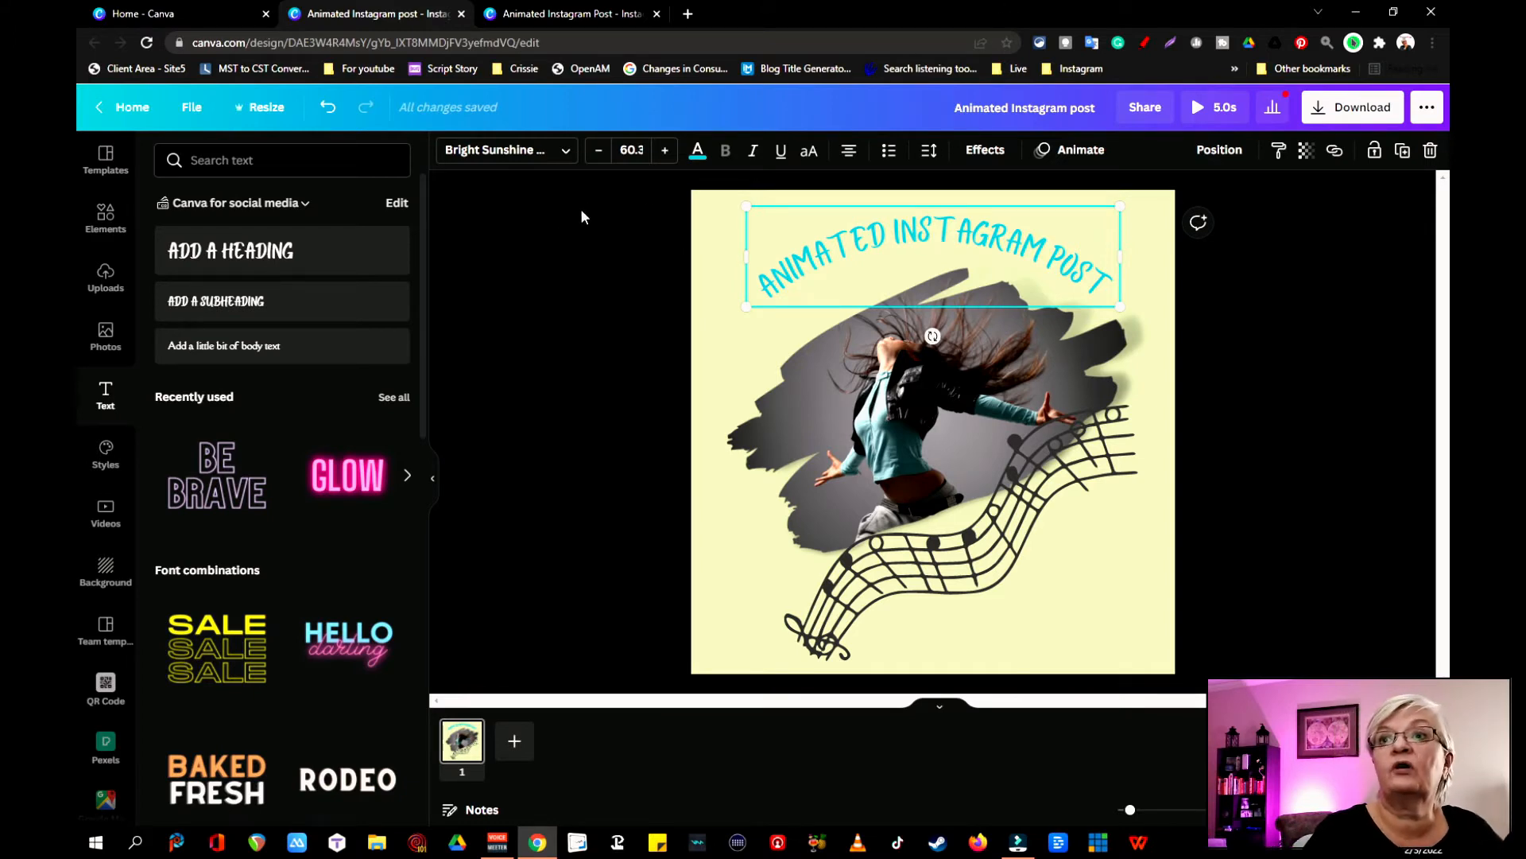
left_click(1087, 151)
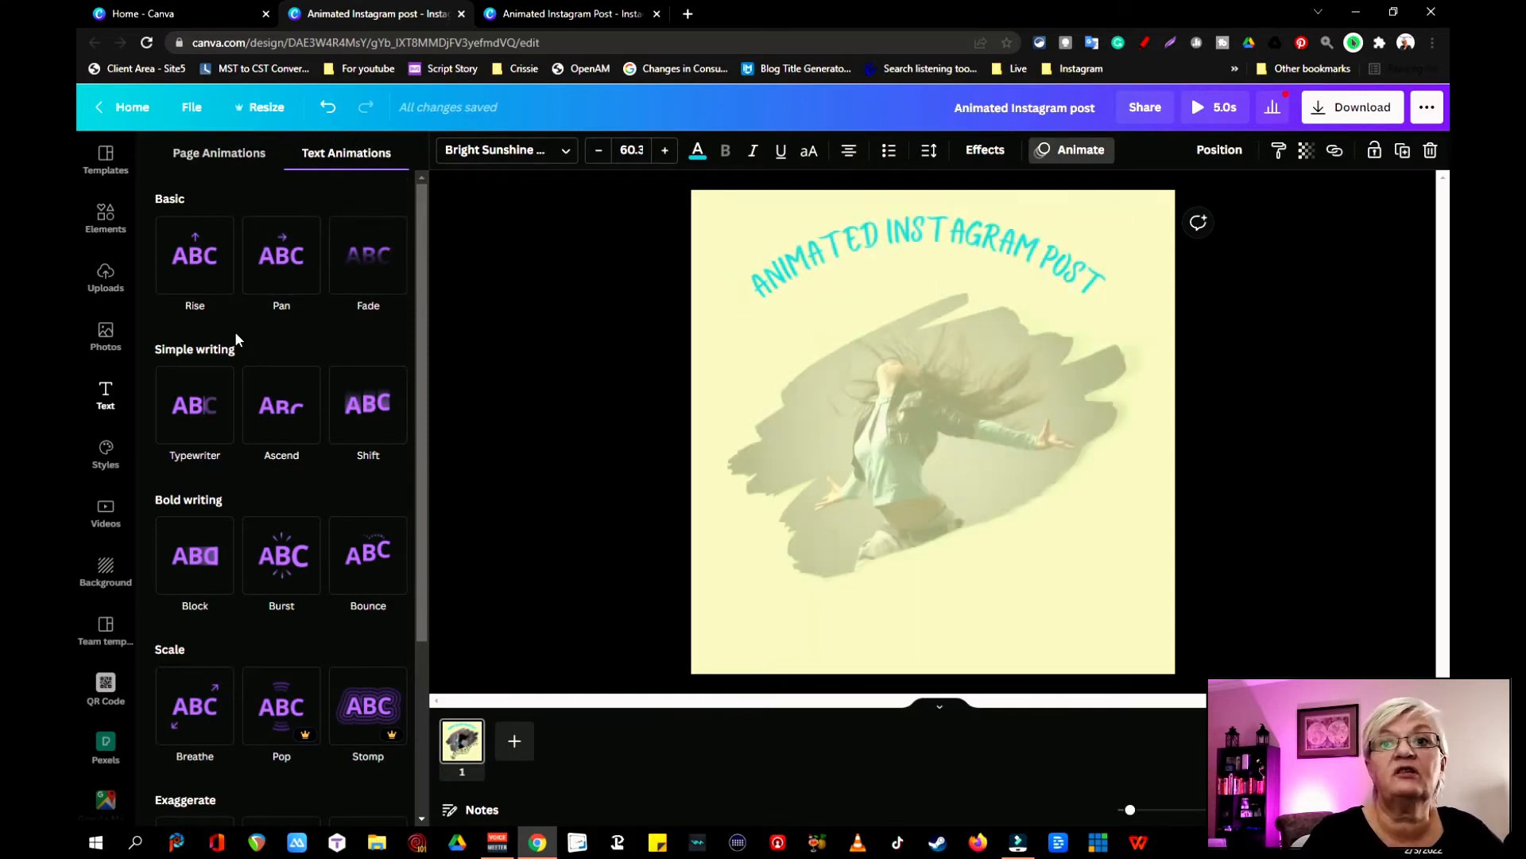
left_click(200, 409)
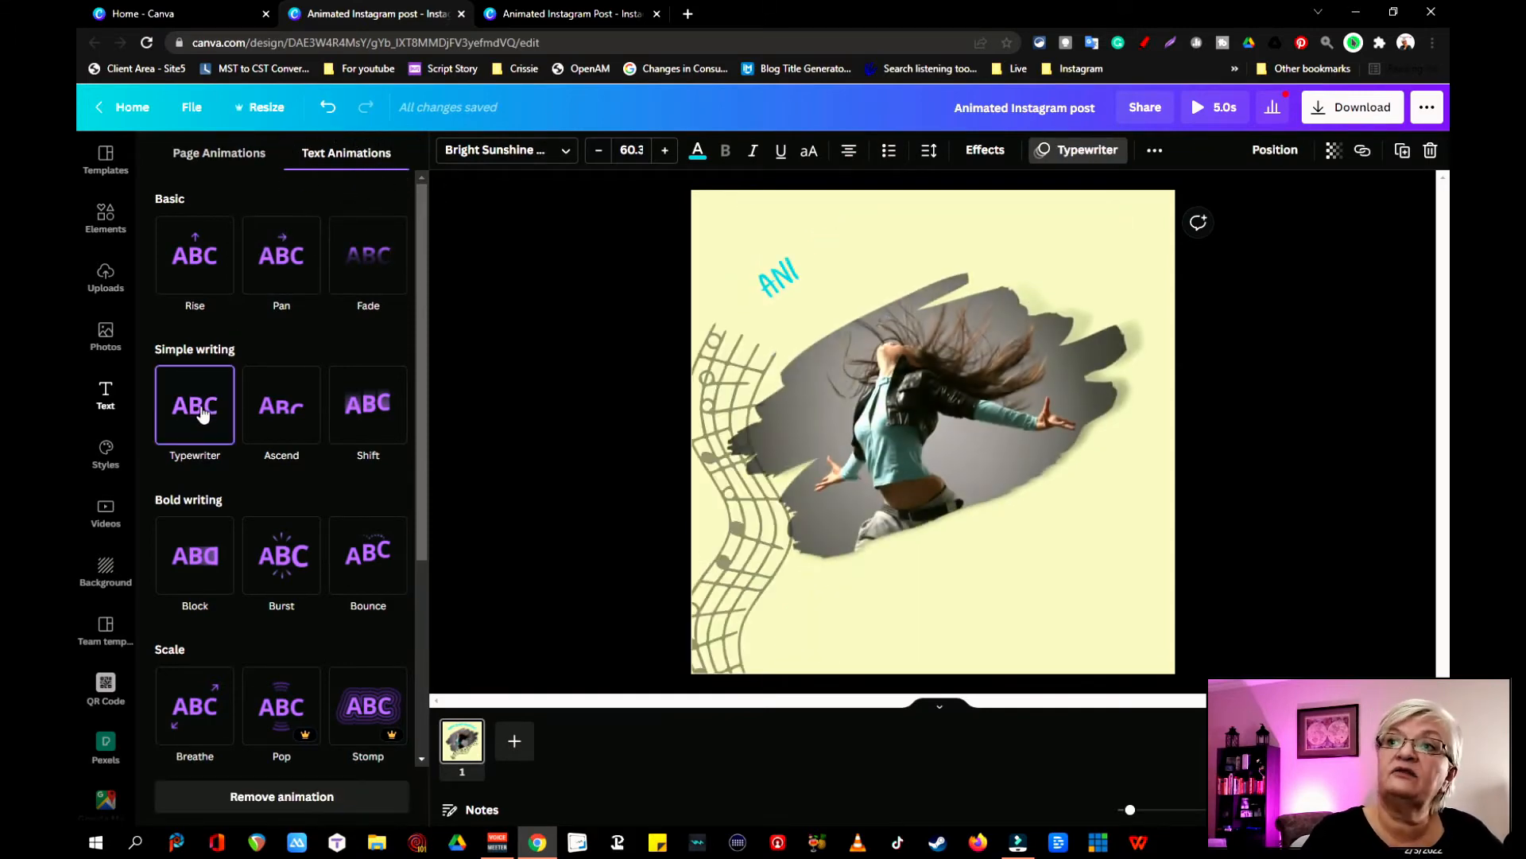
left_click(1397, 432)
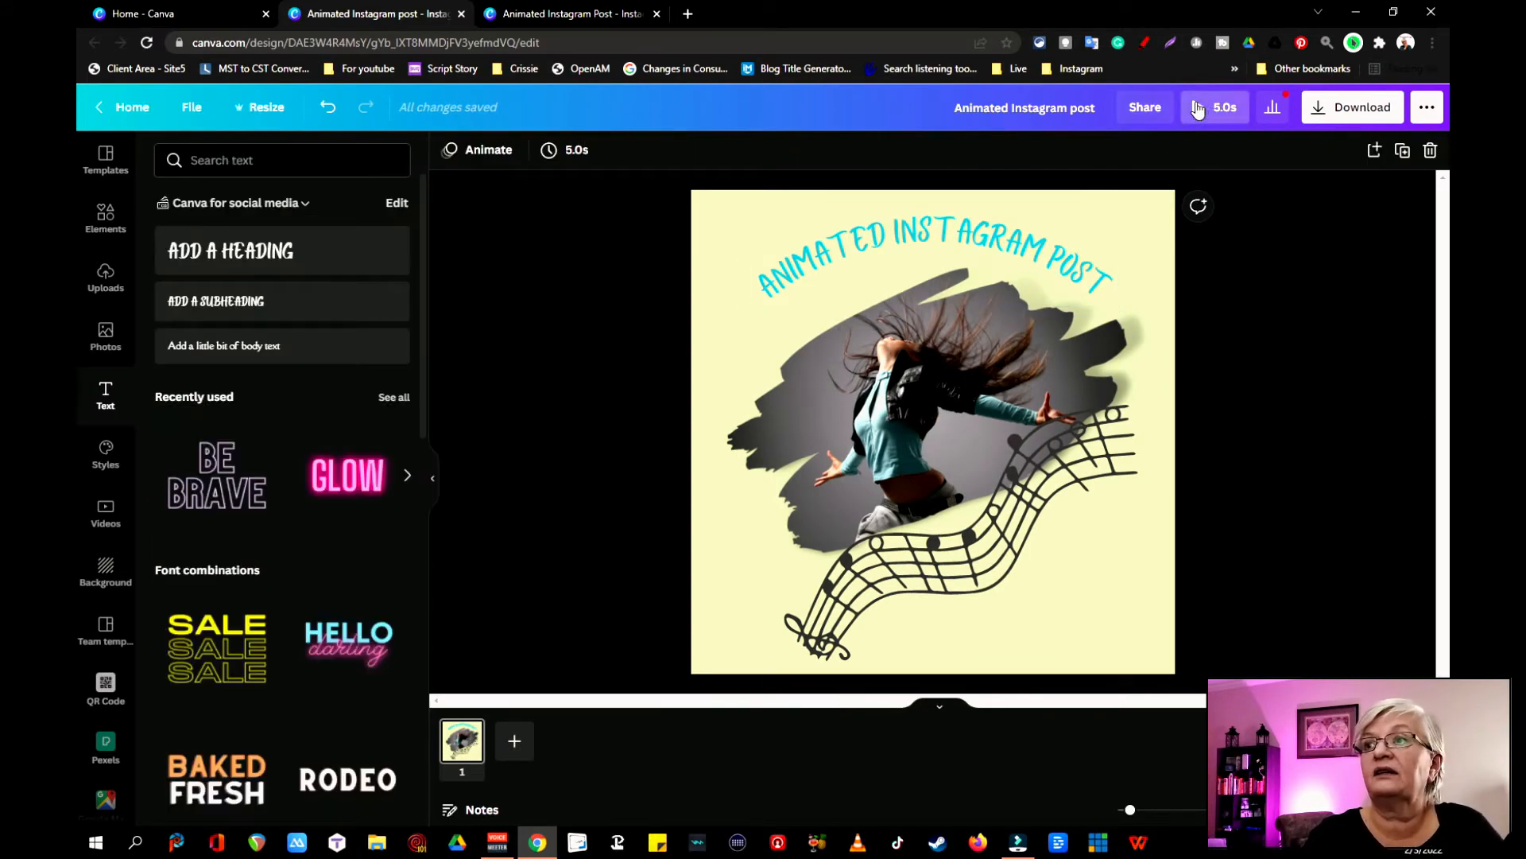
left_click(1200, 111)
left_click(113, 109)
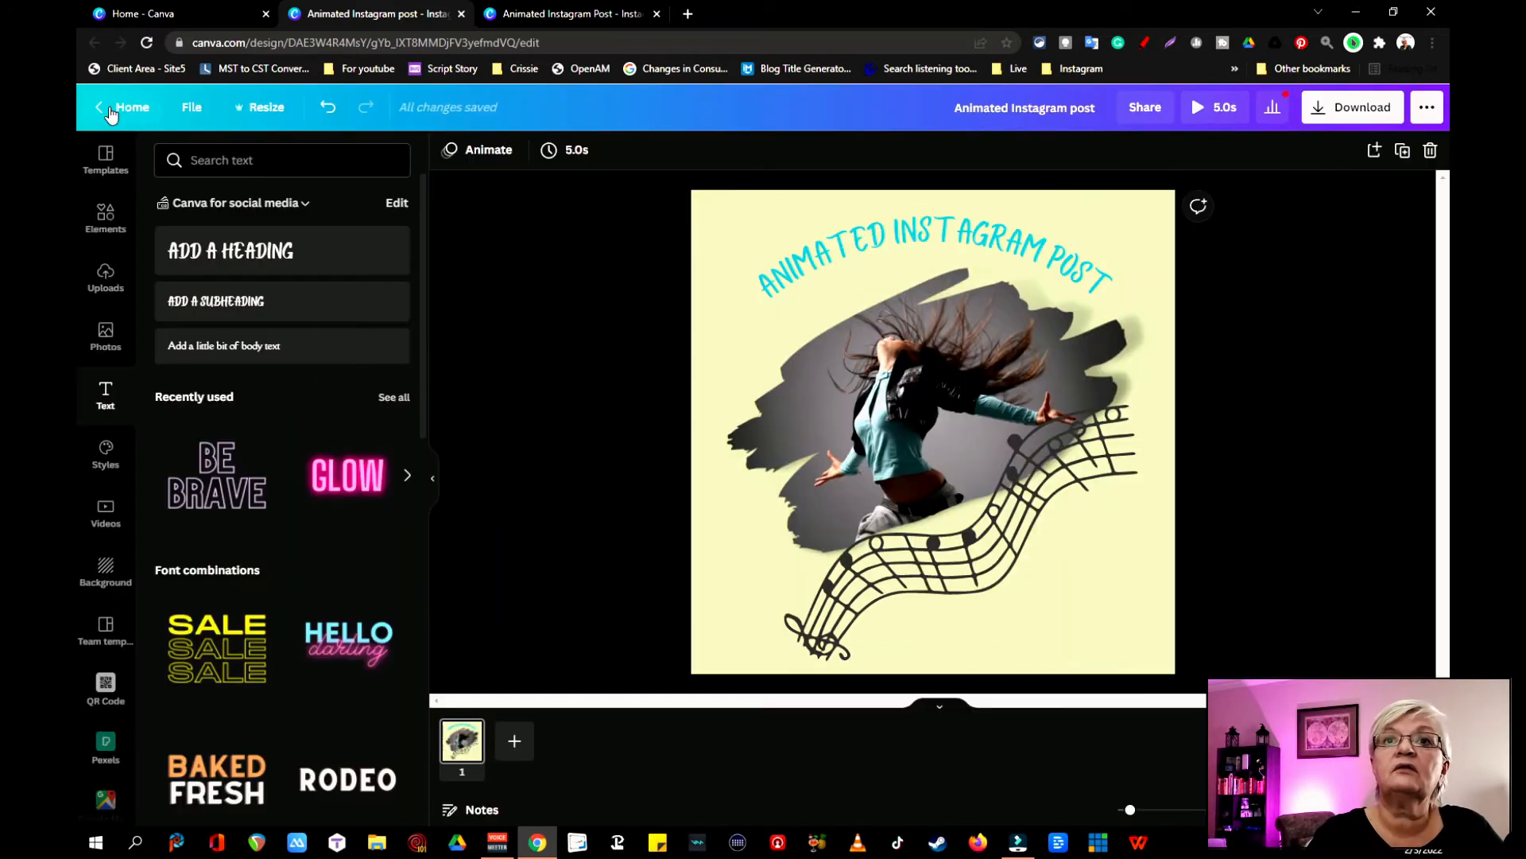
- Set the page timing to 2.5 seconds and preview the shortened animation
left_click(567, 150)
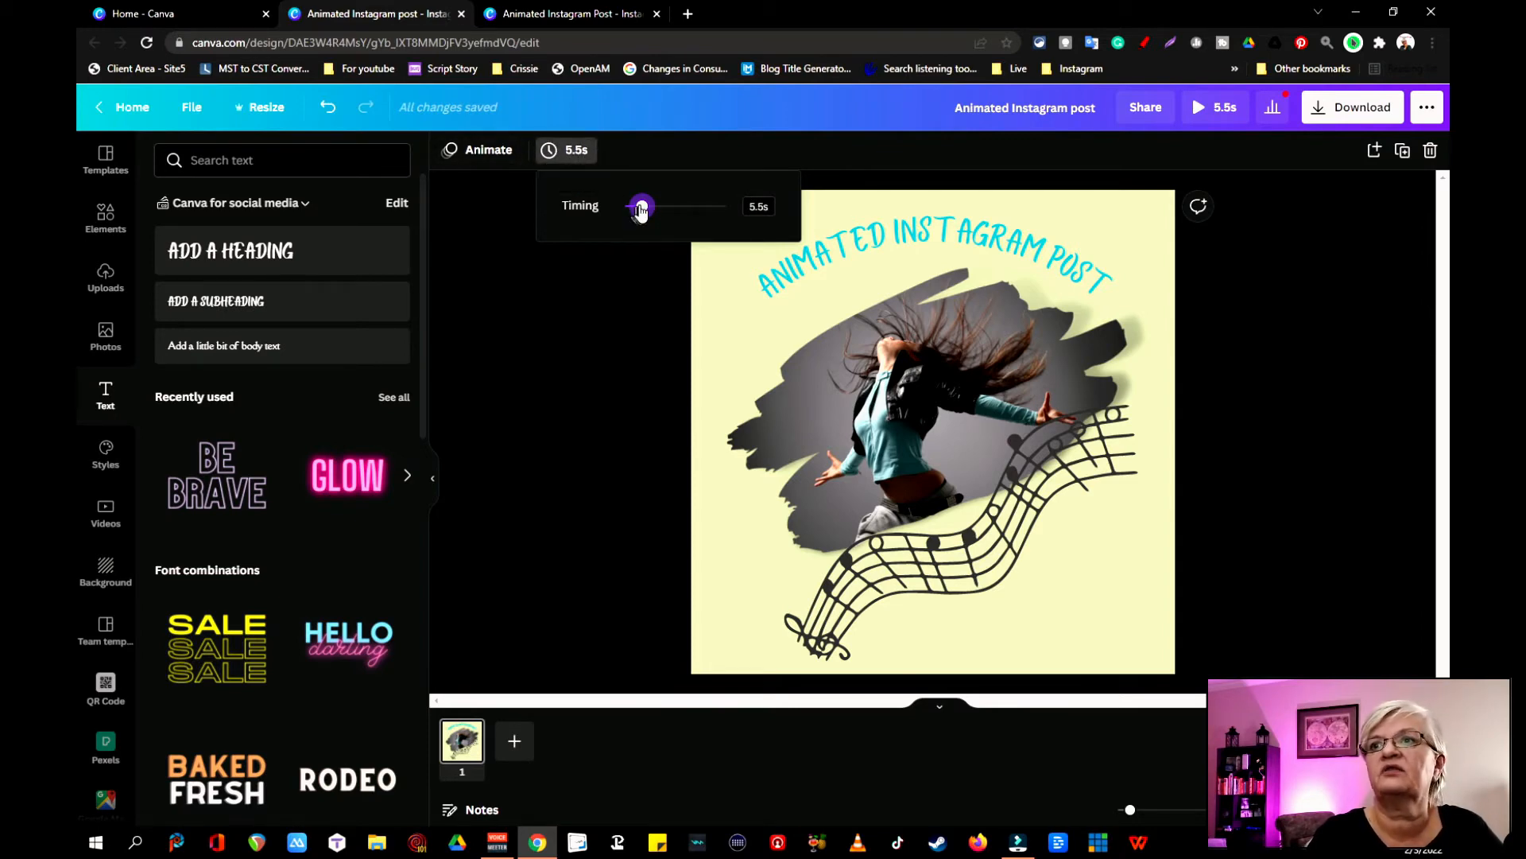
left_click_drag(633, 211, 633, 211)
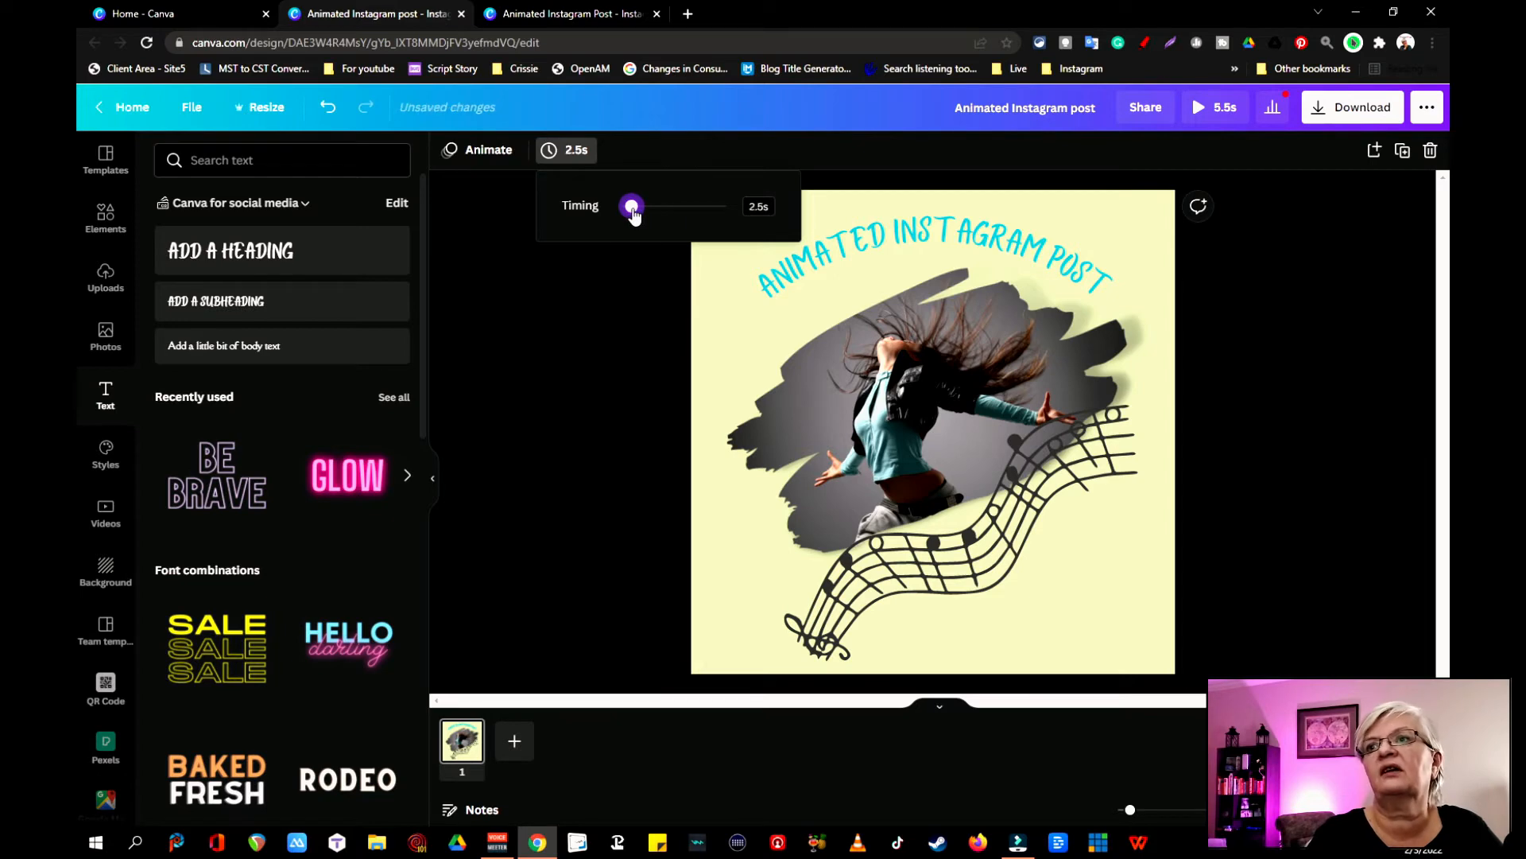
left_click(639, 444)
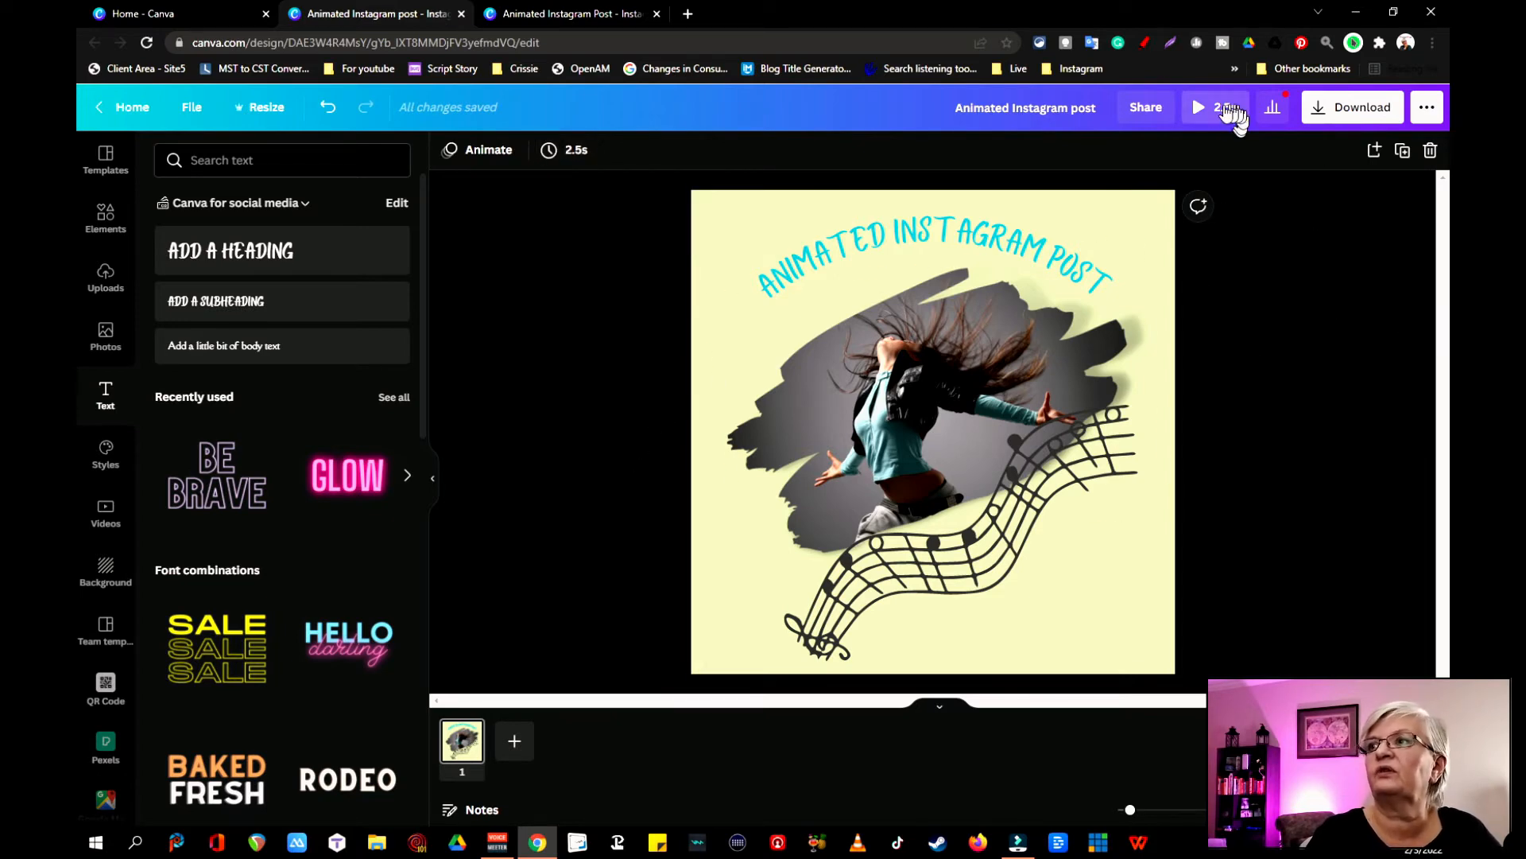
left_click(1204, 113)
left_click(1202, 109)
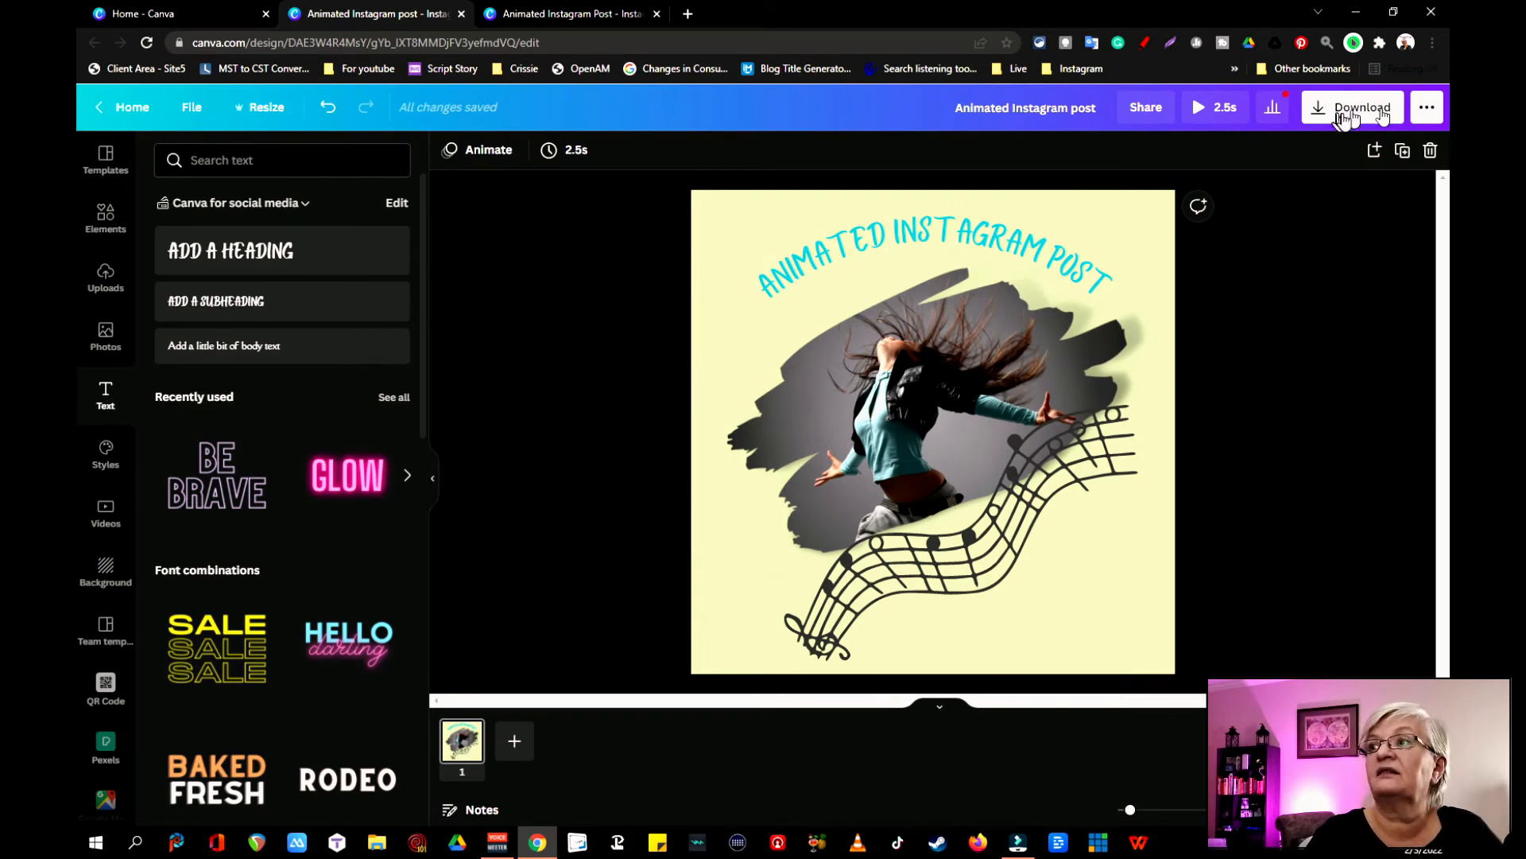
- Check the Instagram Business publishing options, then choose MP4 Video as the download file type
left_click(1428, 108)
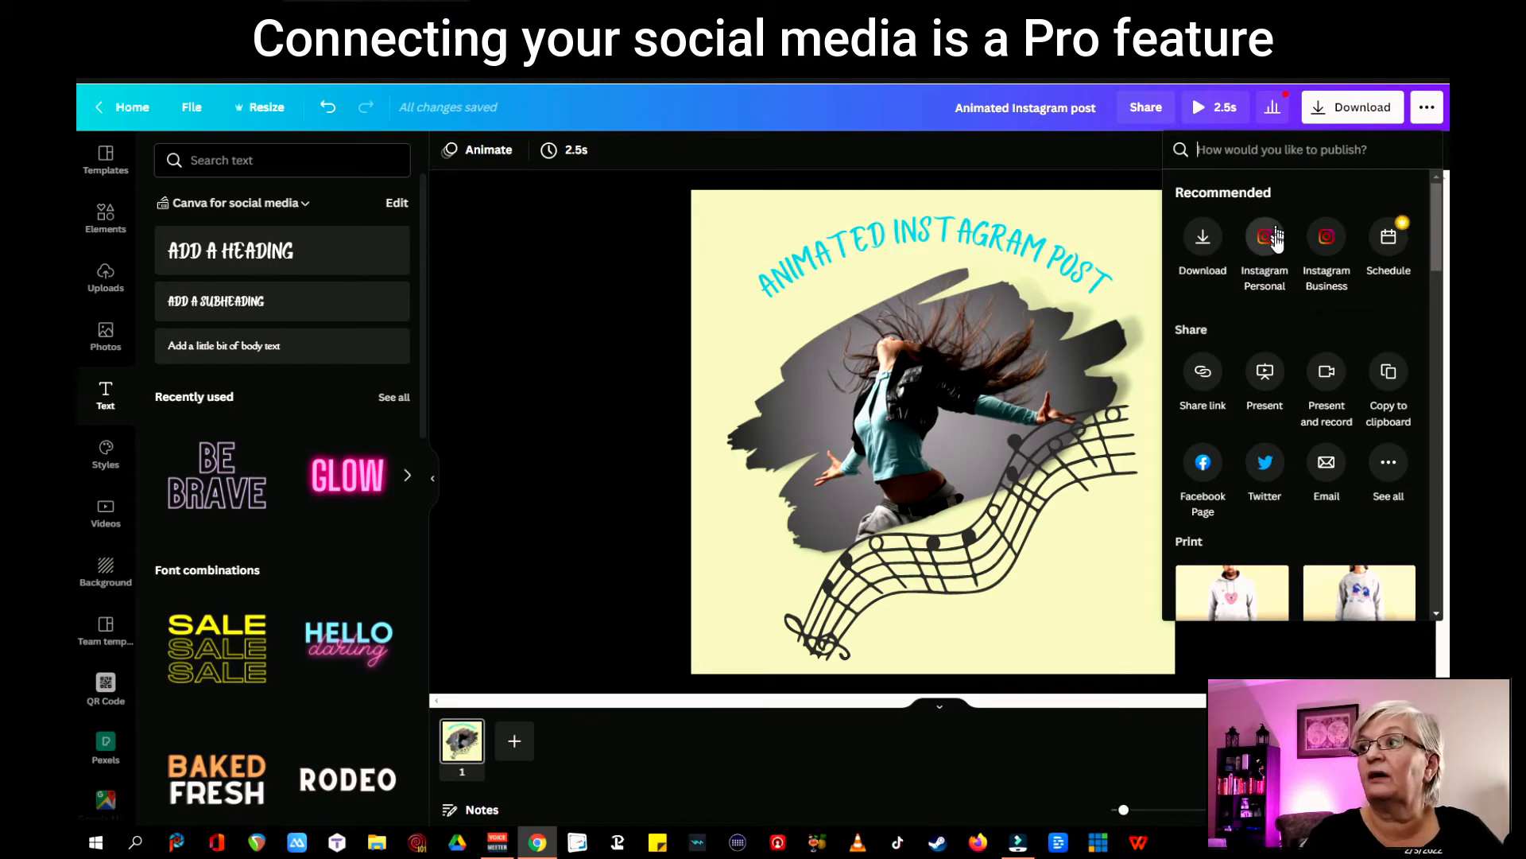
left_click(1327, 239)
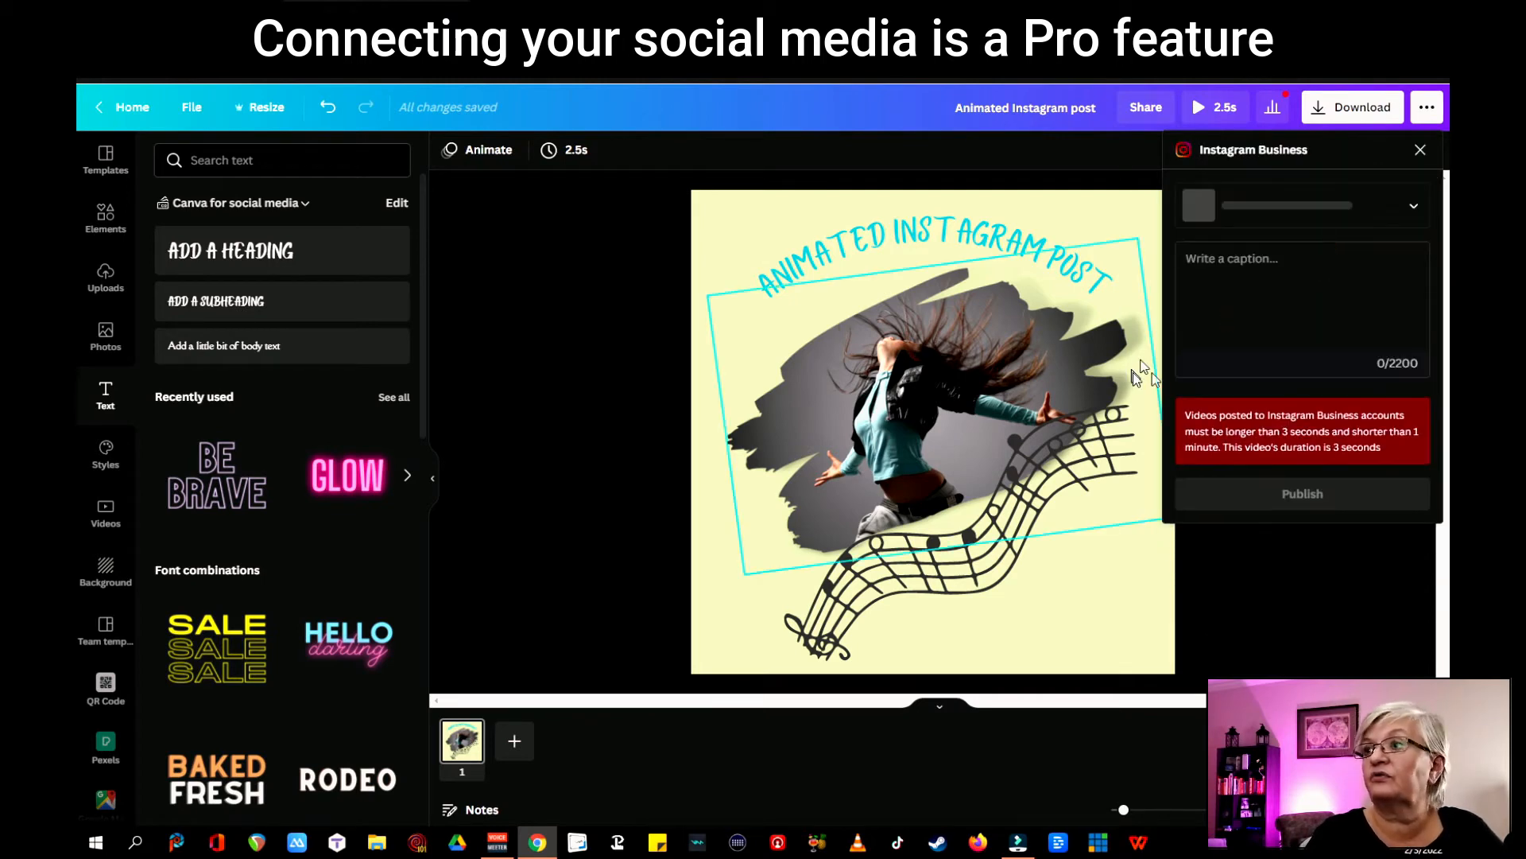
left_click(1342, 113)
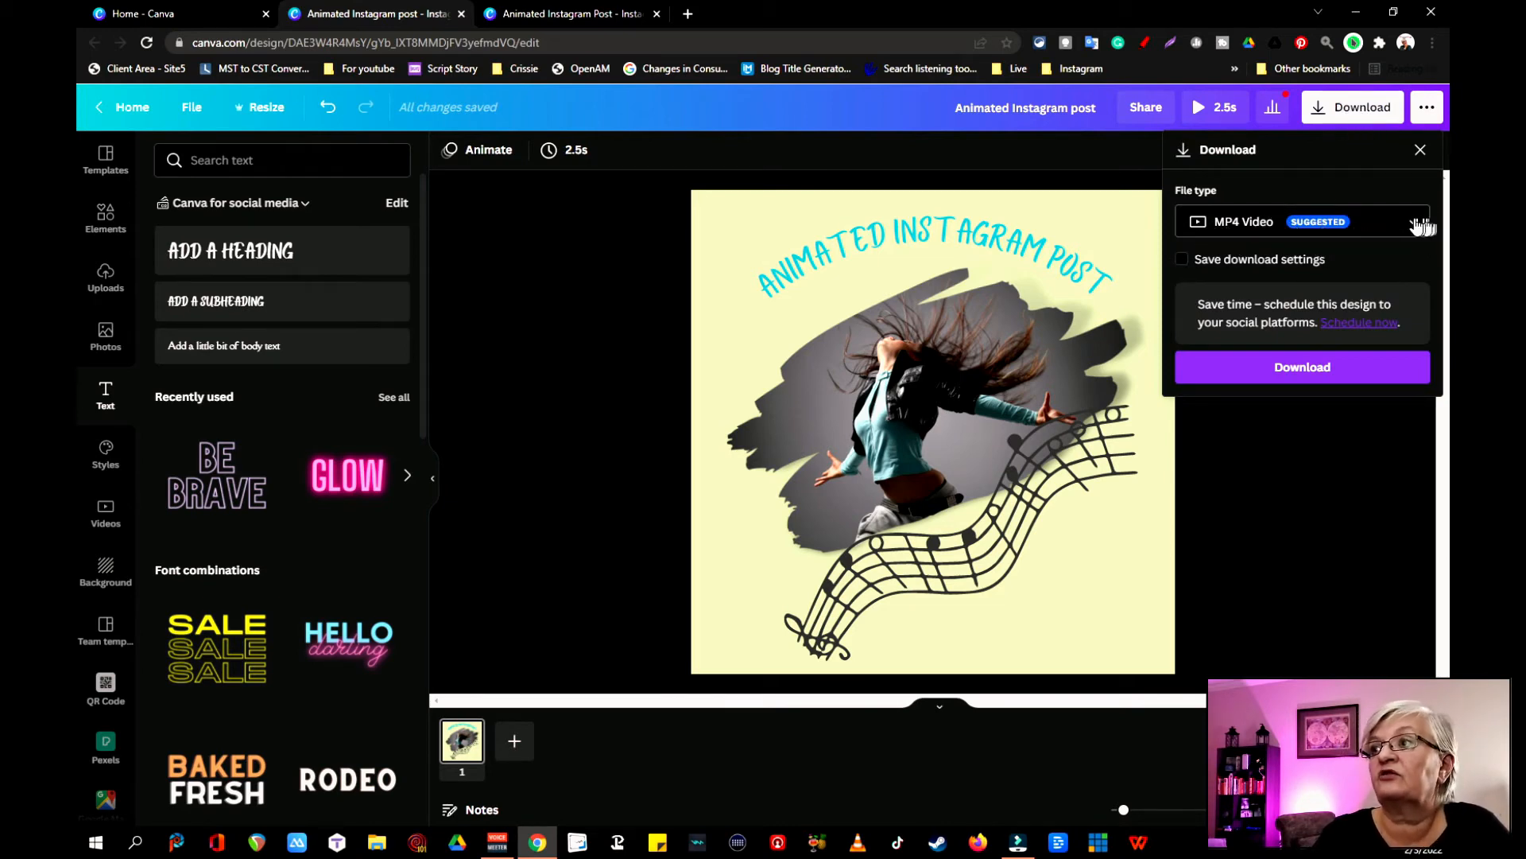
left_click(1400, 225)
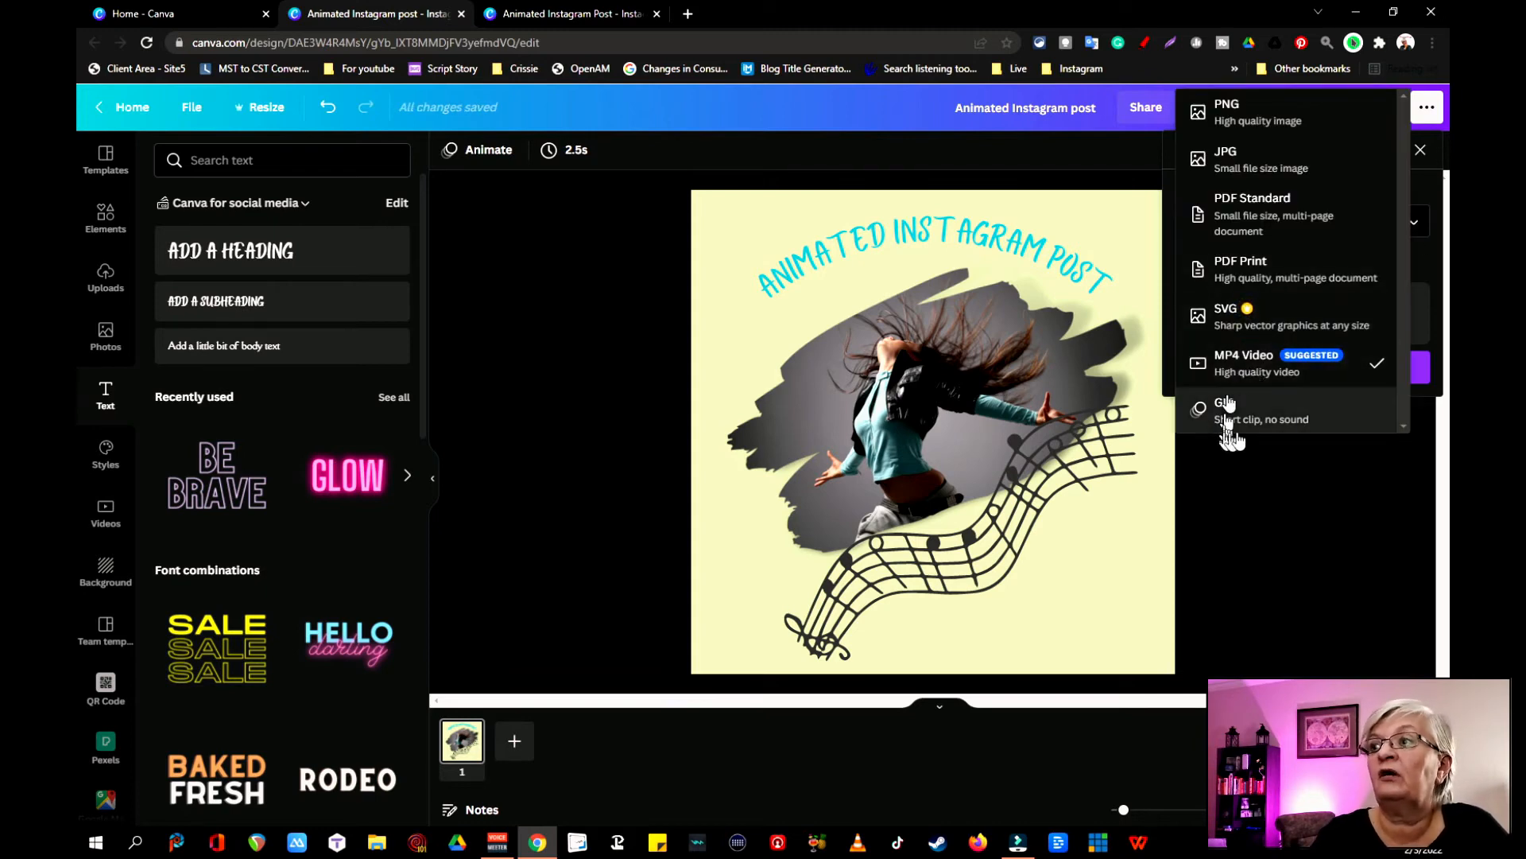
left_click(1263, 370)
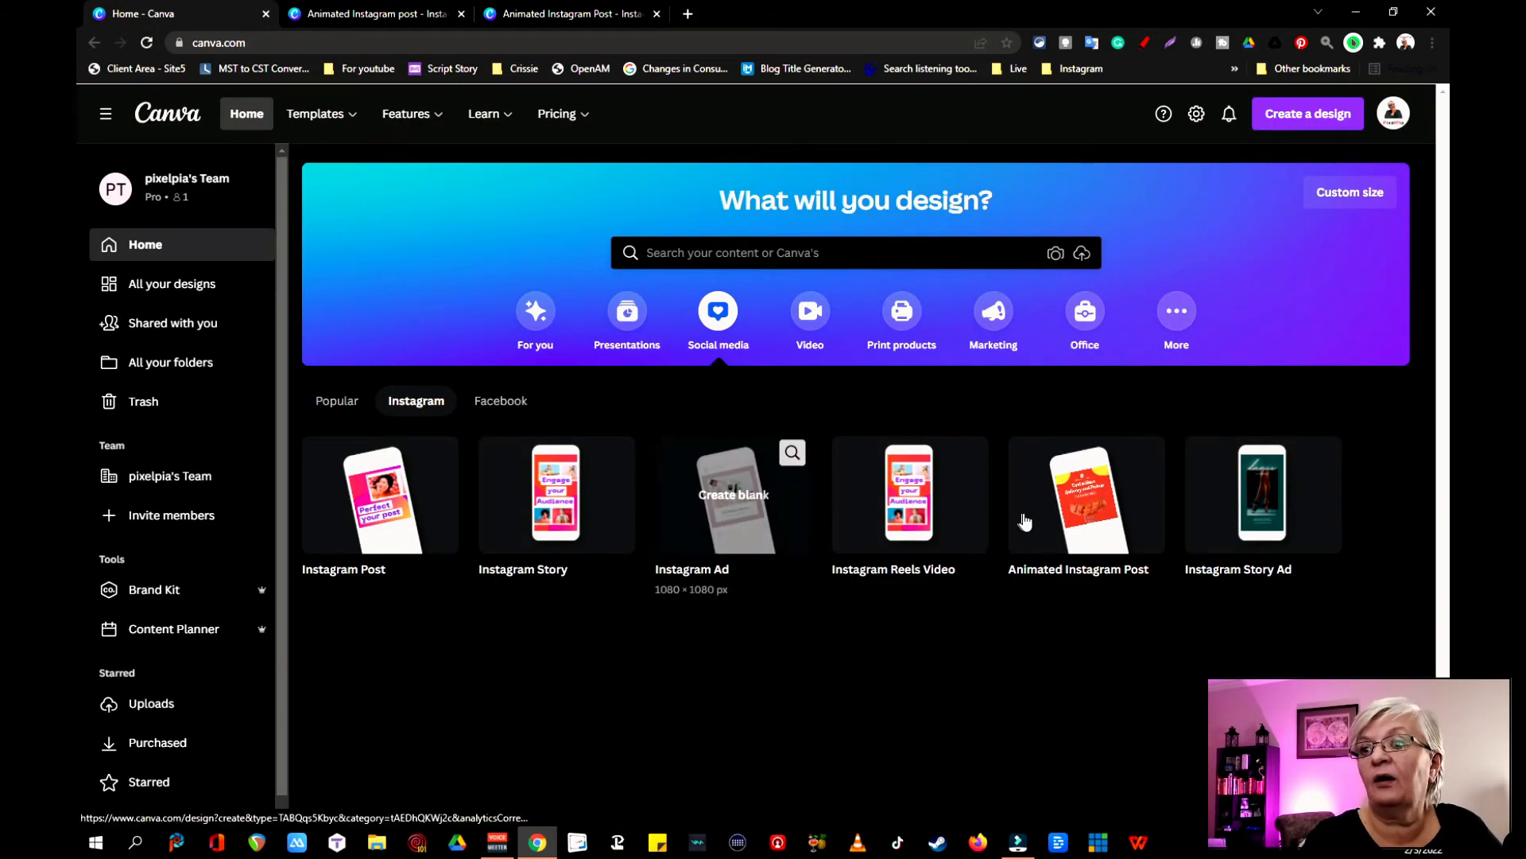
- Create a new blank Animated Instagram Post and set its background to the pale yellow brand color
mouse_move(1115, 534)
left_click(1080, 518)
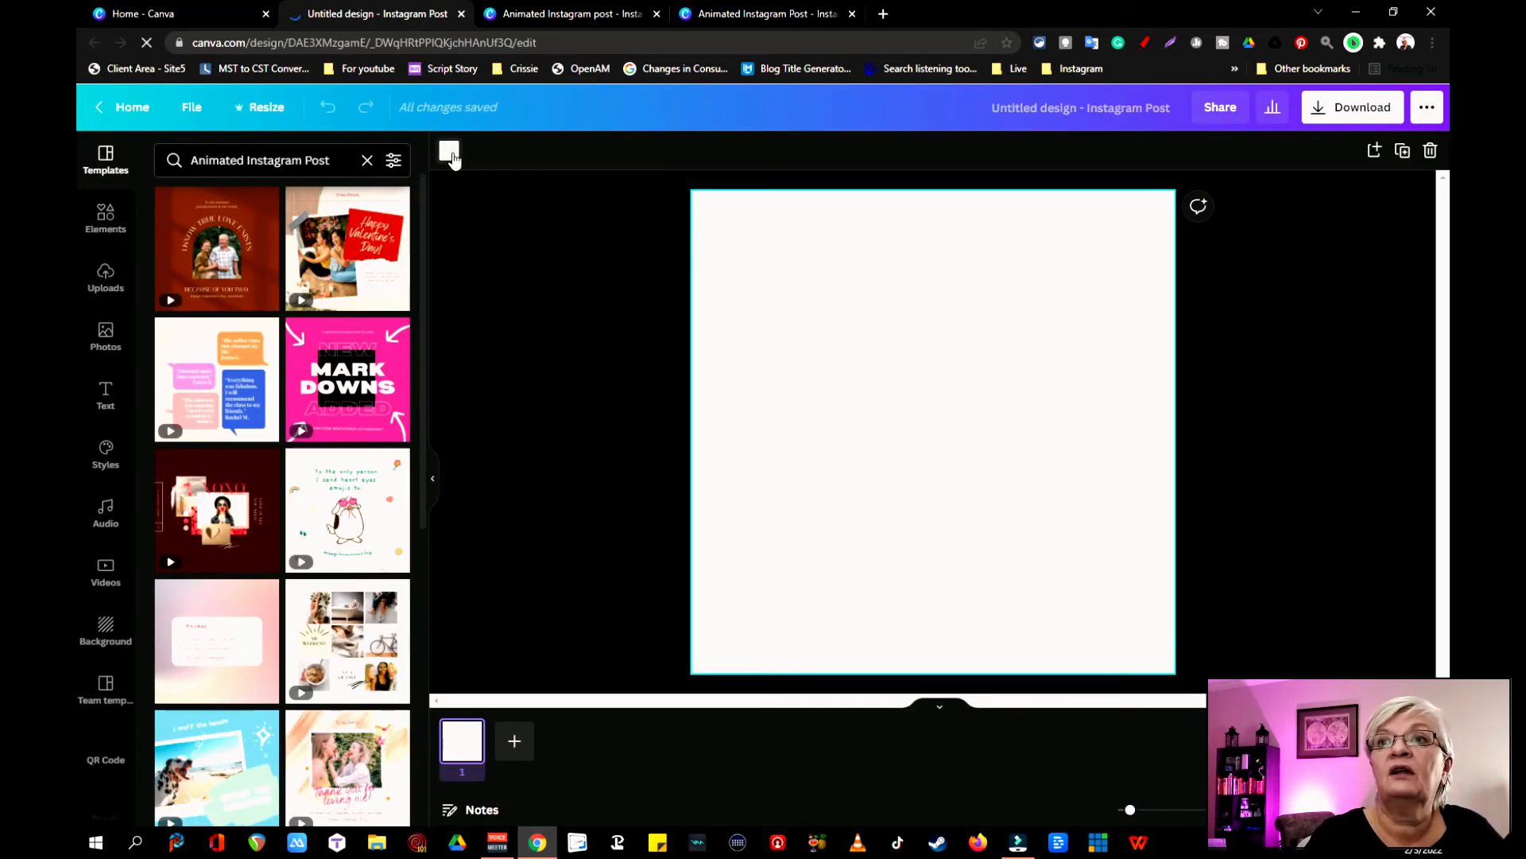
left_click(449, 152)
left_click(261, 354)
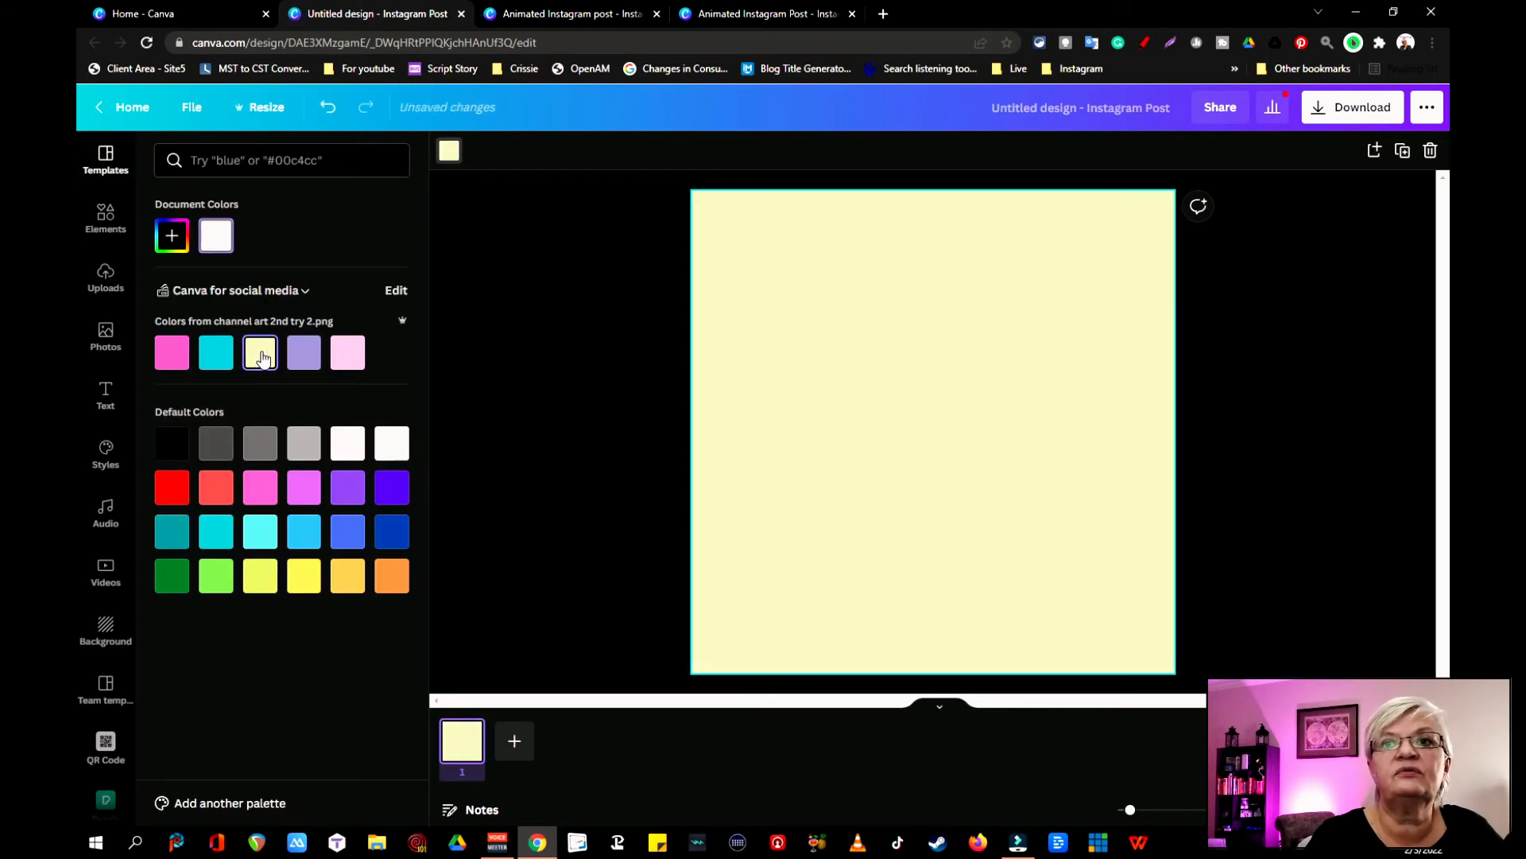
- Place the uploaded brush-stroke dancer image in the middle of the page and open its image editing options
left_click(114, 275)
left_click_drag(347, 549, 952, 353)
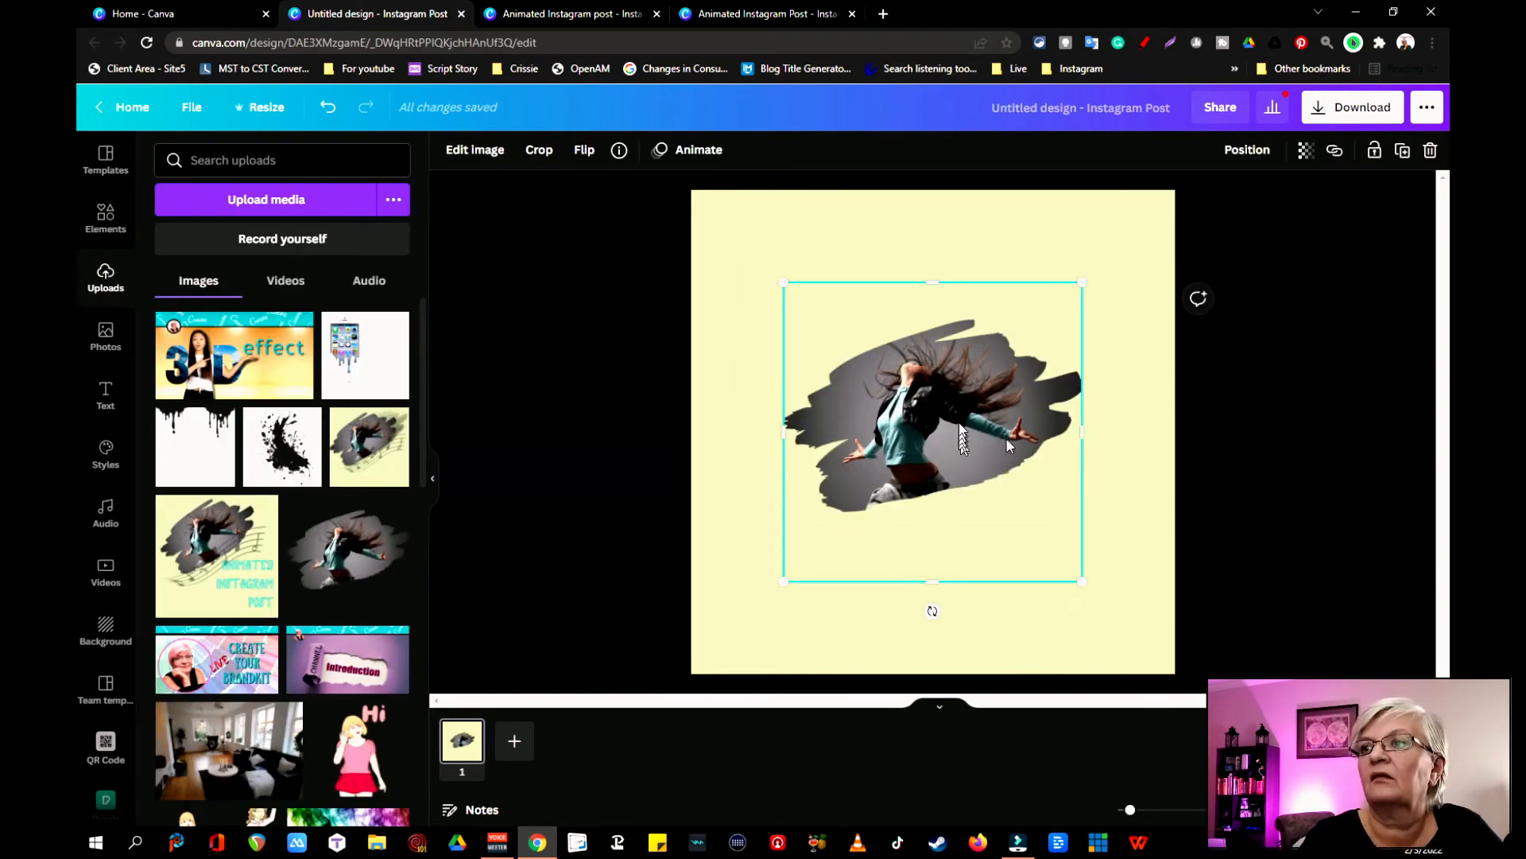
left_click(475, 150)
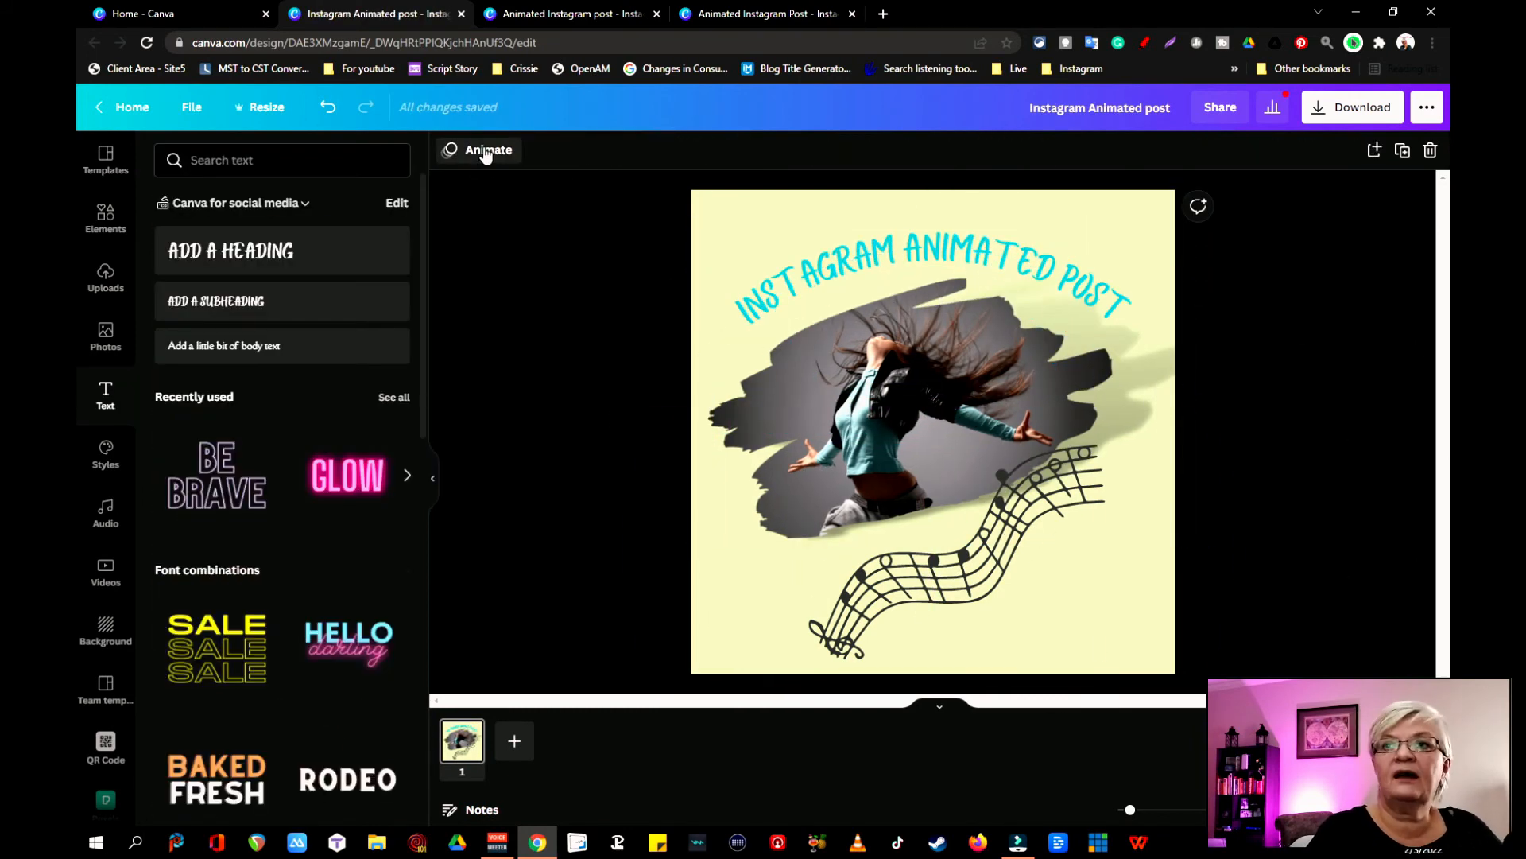
- Apply the Tumble page animation to the whole design and preview it
left_click(485, 151)
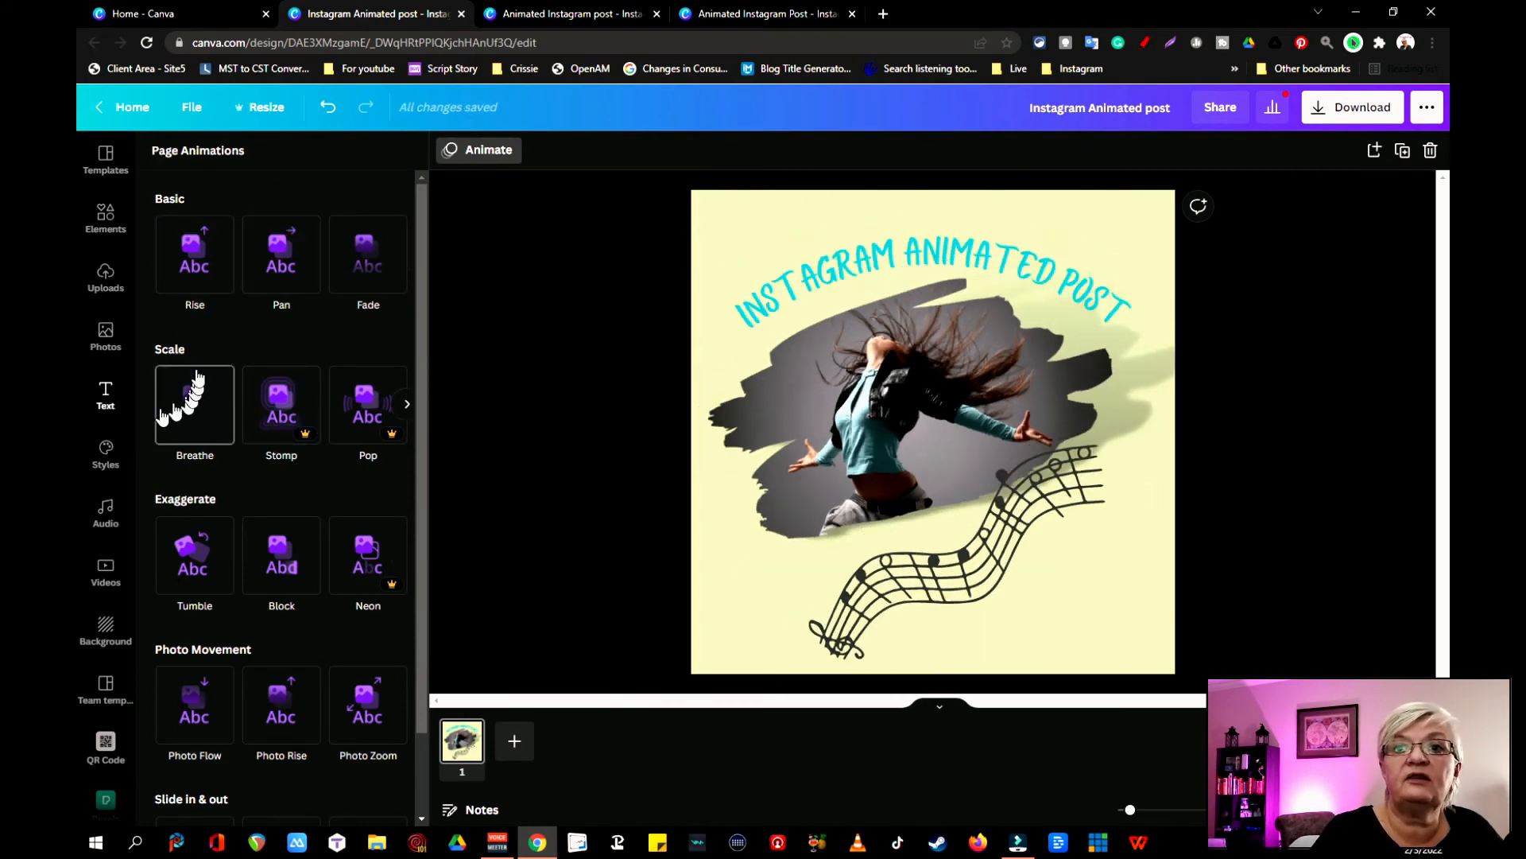
left_click(183, 557)
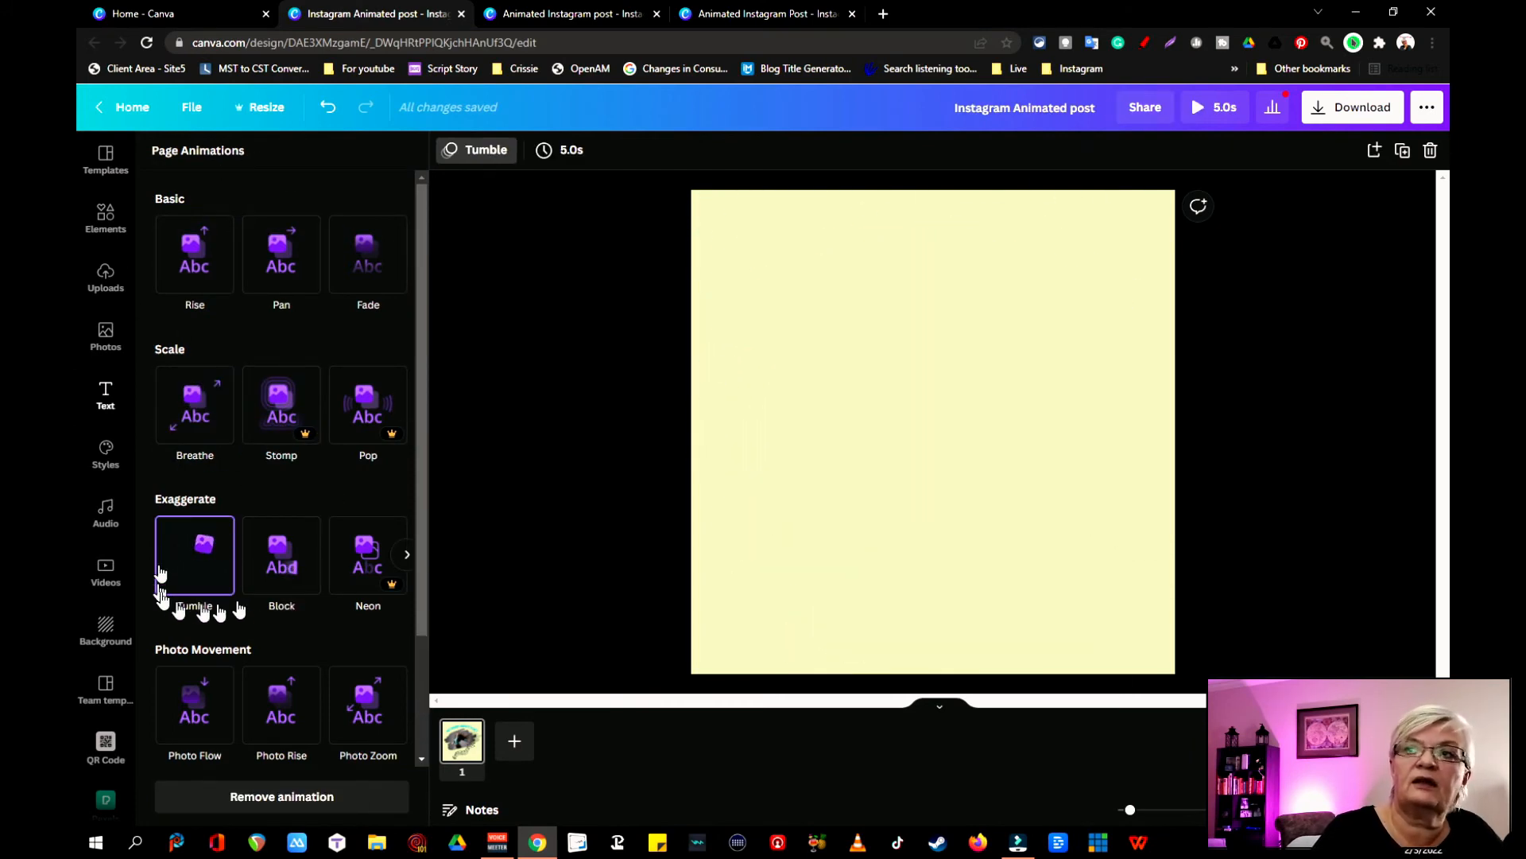
left_click(502, 495)
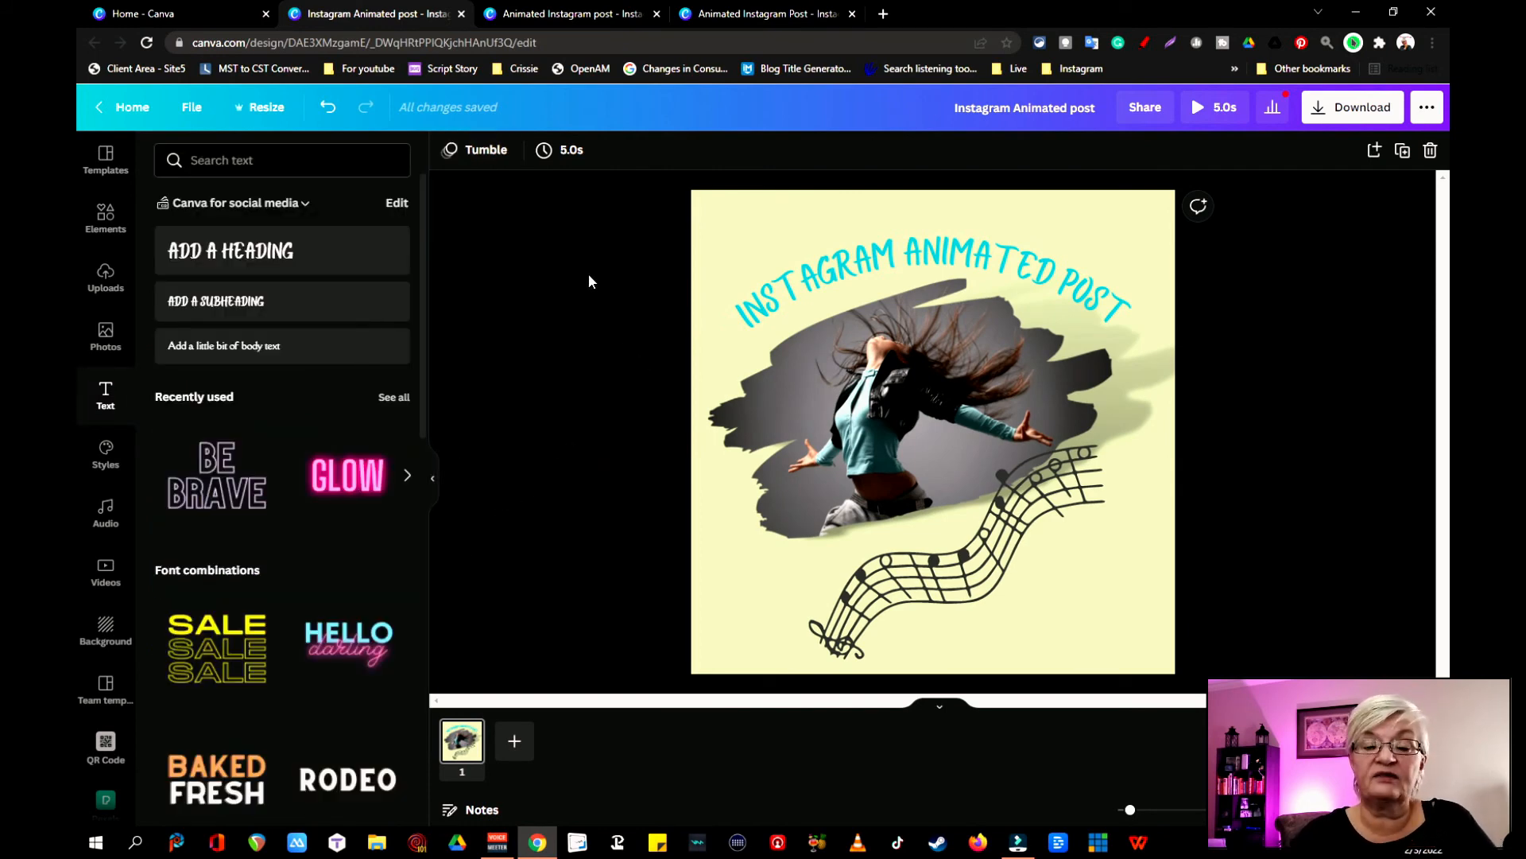
left_click(1224, 110)
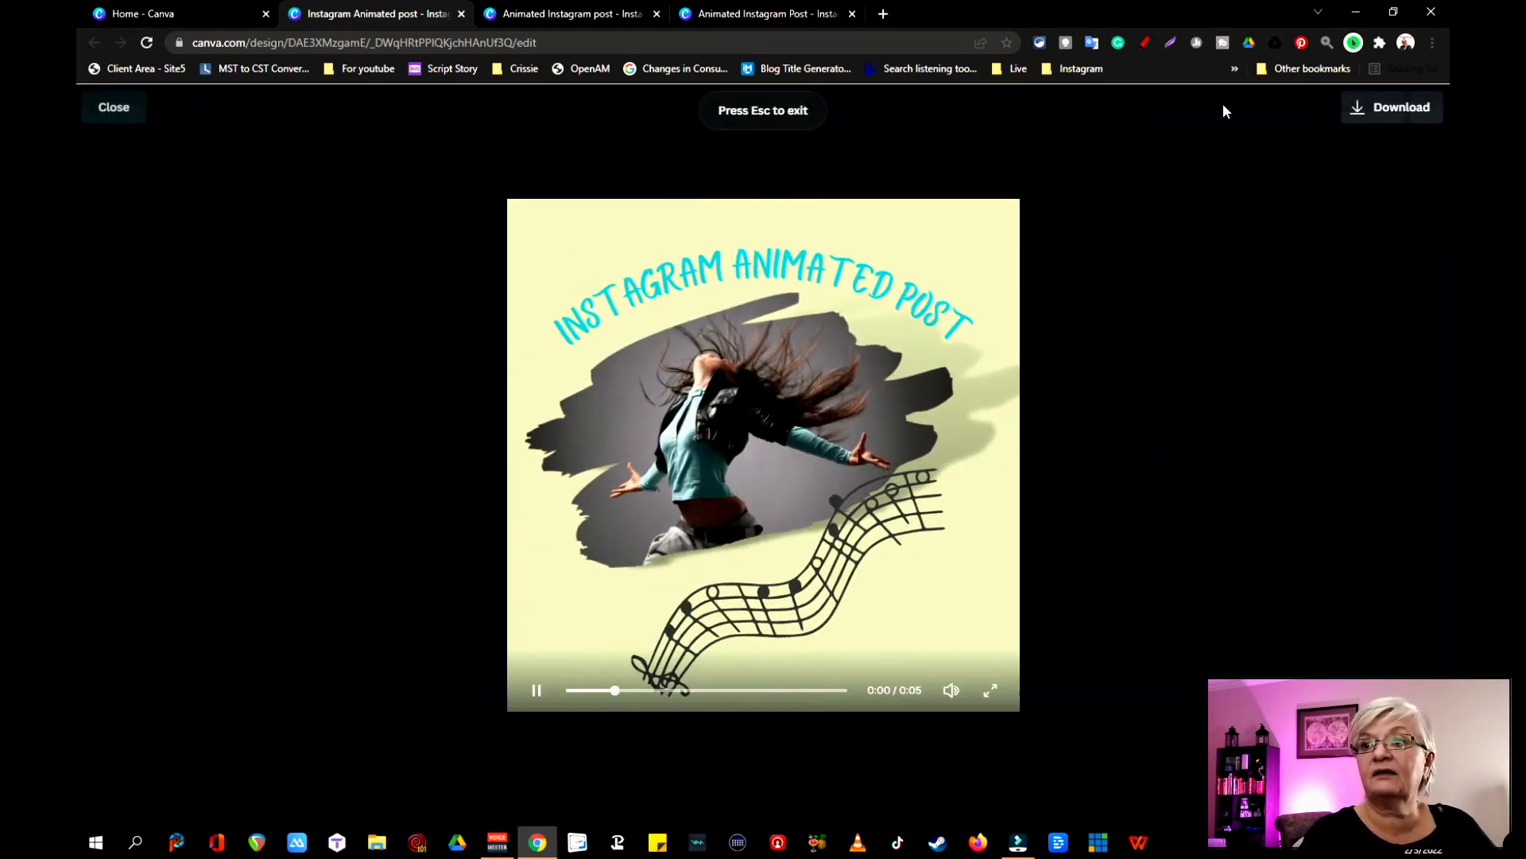